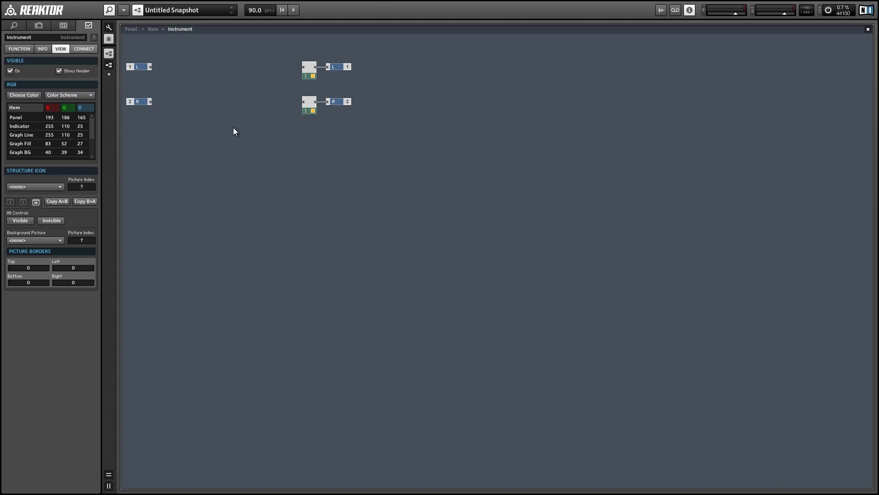
Step: Insert a built-in Audio Table module from the Audio Modifier group into the empty area of the instrument structure
right_click(234, 128)
mouse_move(247, 134)
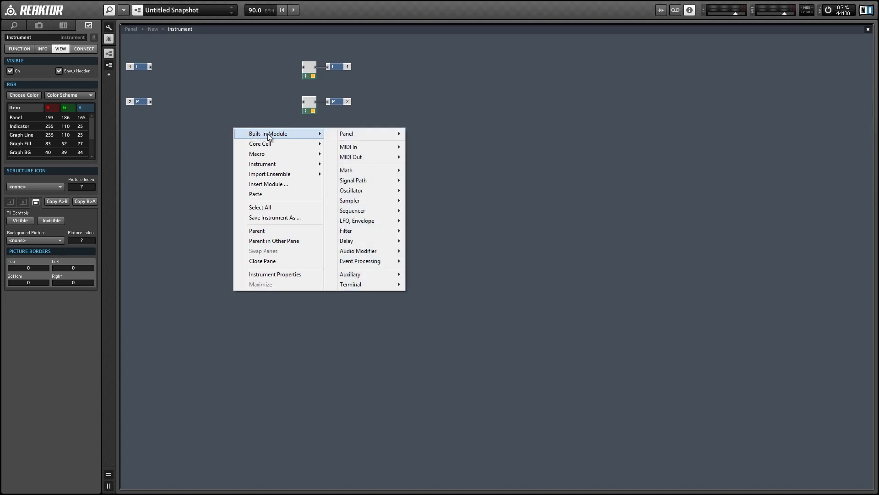
mouse_move(362, 255)
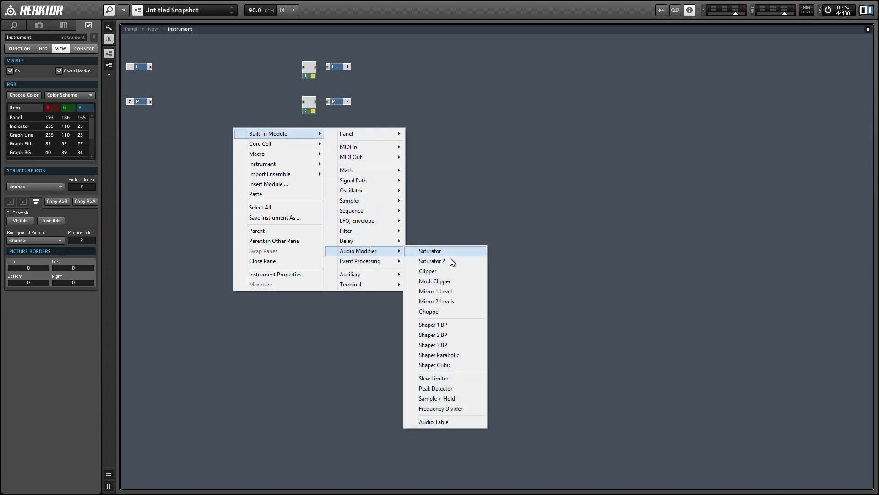
left_click(461, 424)
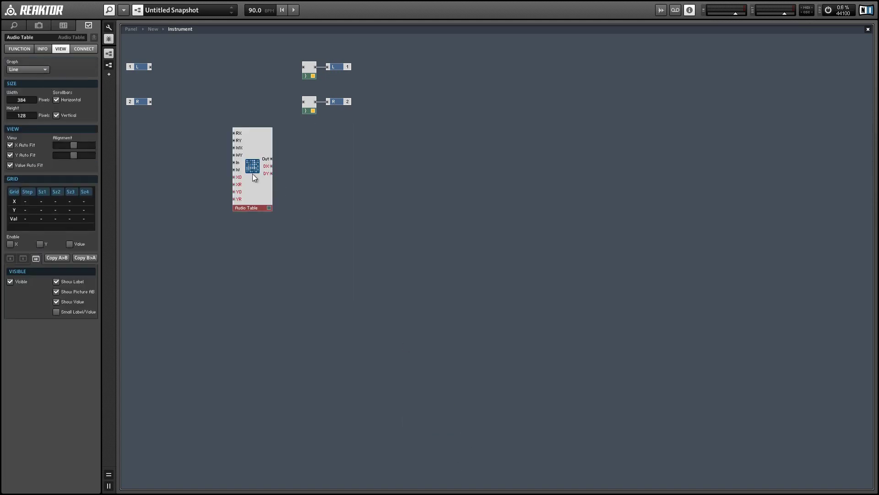
left_click_drag(254, 175, 271, 176)
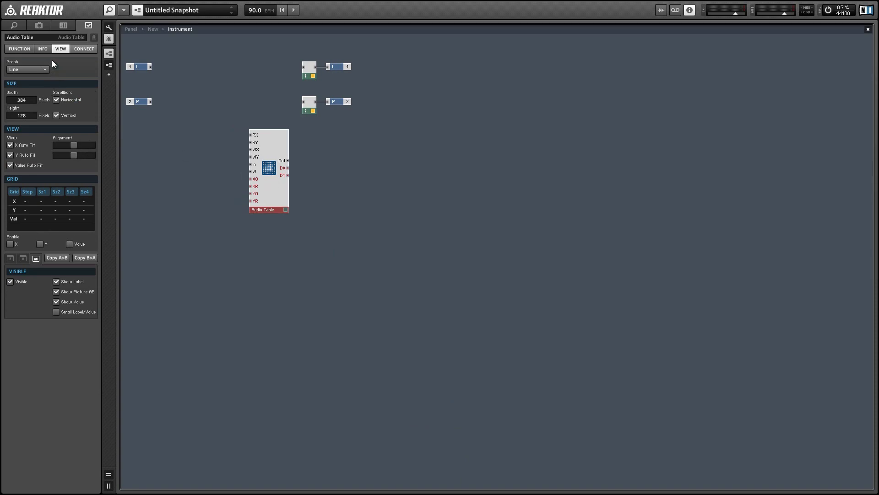
Step: Set the Audio Table's size to 512 in X and 1 in Y
left_click(20, 49)
left_click(82, 100)
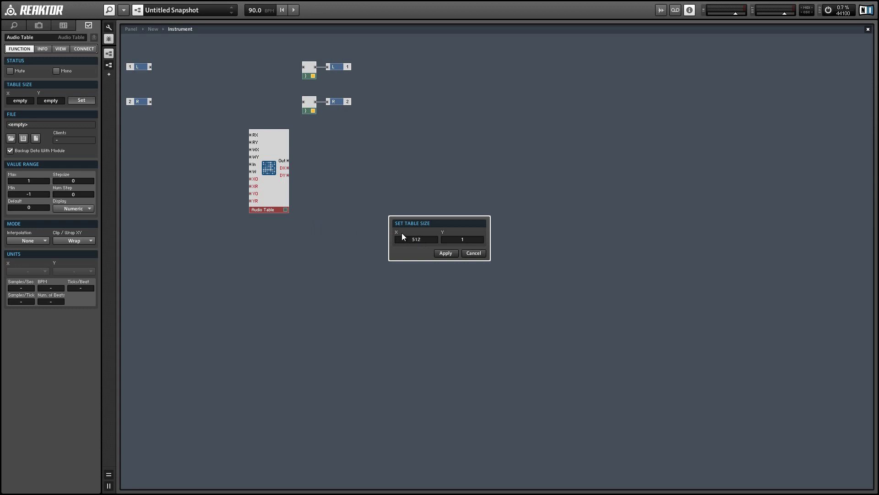
left_click(445, 253)
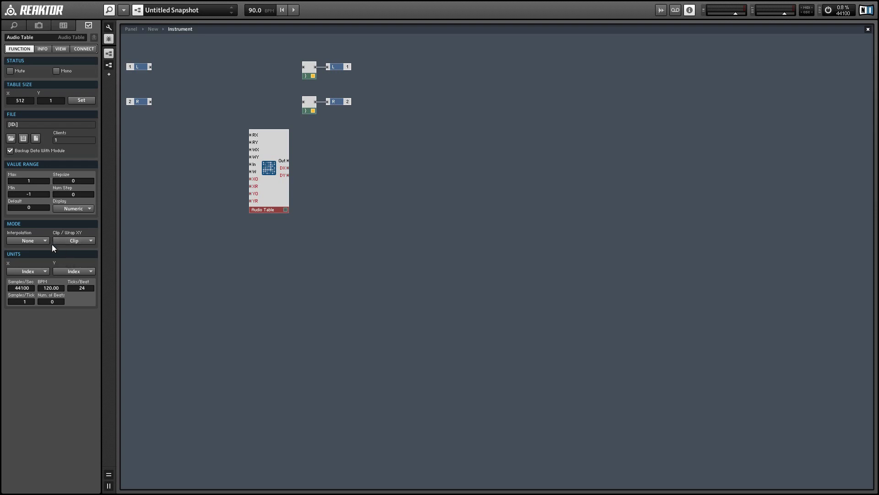
Step: Set the Audio Table's display width to 256 pixels, hide its label and value, and reposition the module
left_click(60, 48)
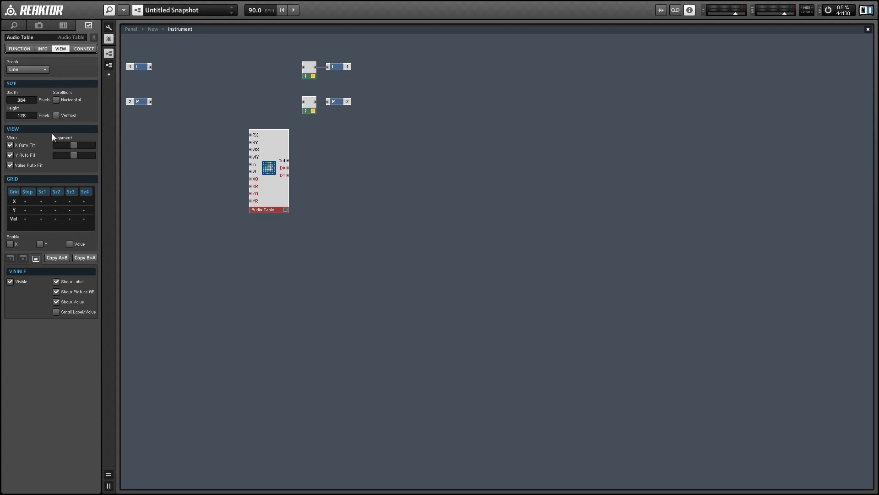
left_click(65, 302)
left_click(189, 187)
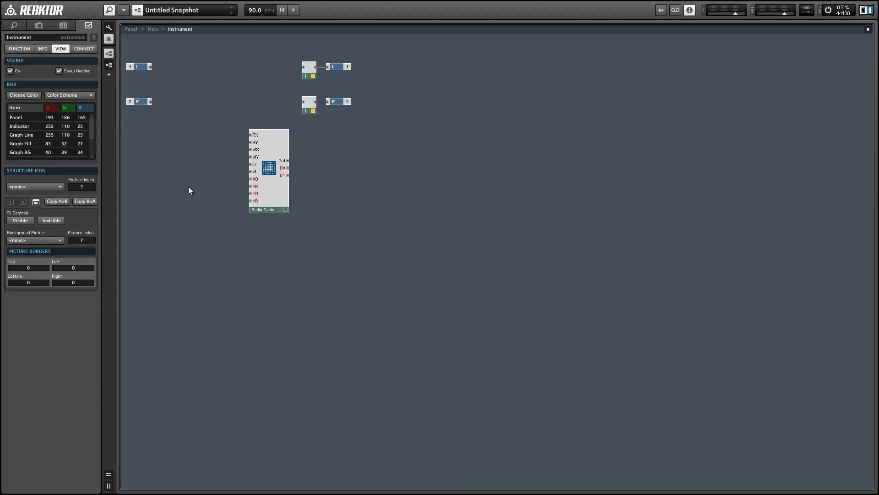
left_click(266, 170)
left_click_drag(266, 170, 239, 151)
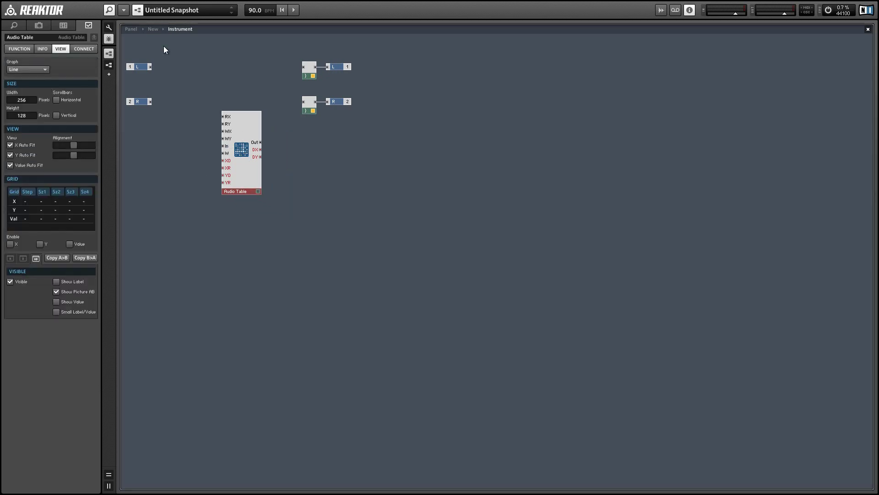
Step: Enable Table Draw Mode for the audio table on the instrument panel and draw one cycle of a sine-like wave
left_click(131, 28)
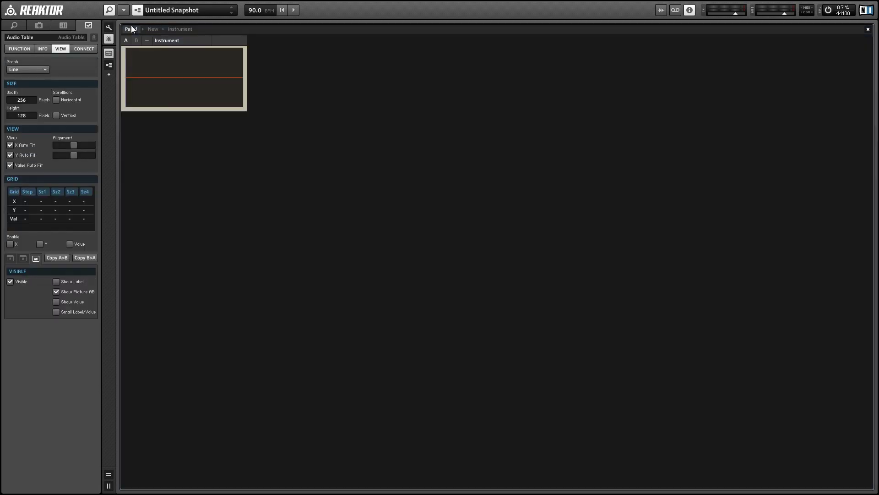
right_click(179, 71)
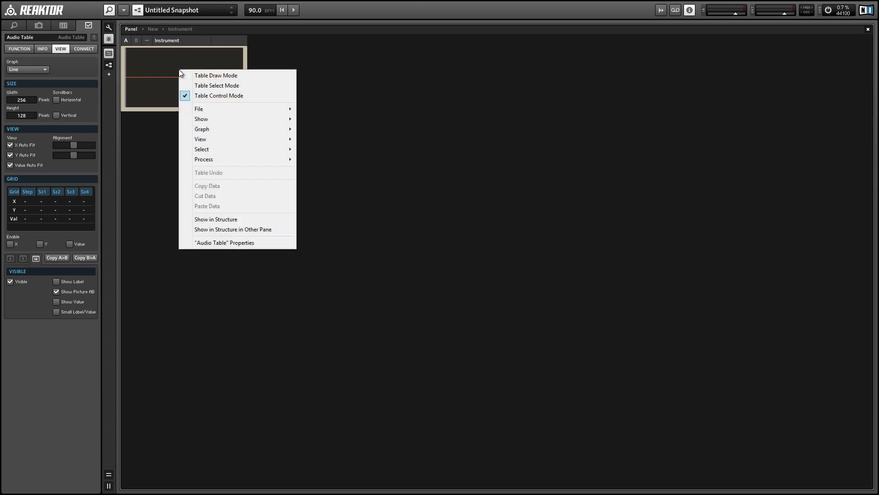
left_click(212, 76)
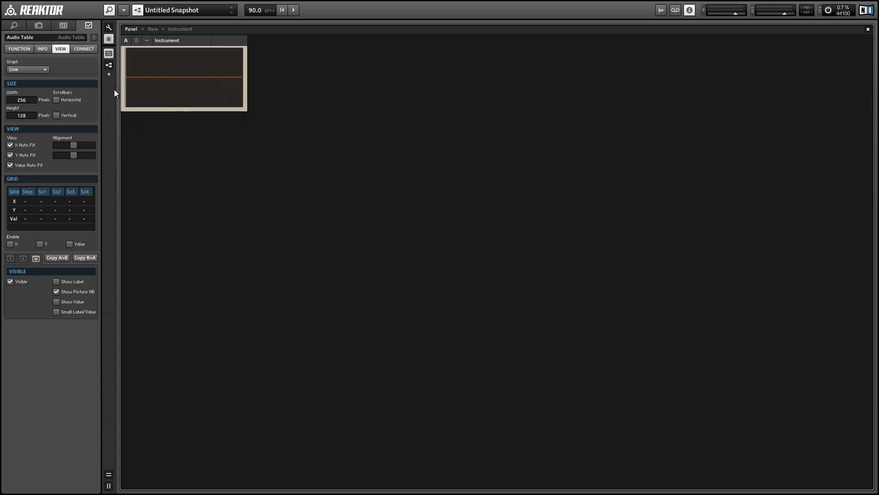
left_click_drag(142, 67, 156, 75)
mouse_move(127, 79)
left_mouse_down()
mouse_move(153, 53)
mouse_move(174, 54)
mouse_move(186, 72)
left_mouse_up()
left_click_drag(207, 105, 226, 96)
mouse_move(212, 87)
Step: Save the table data as 1.wav in the WaveTables folder, replacing the existing file
left_click(26, 49)
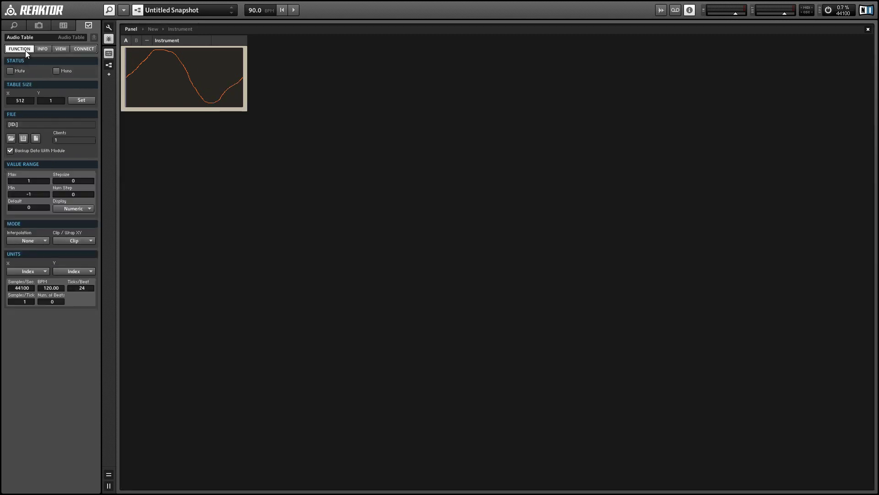
left_click(24, 139)
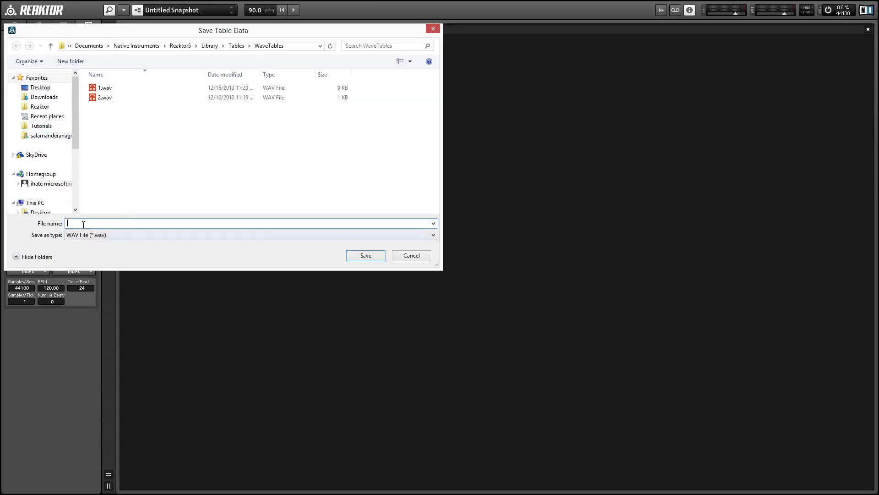
type("1")
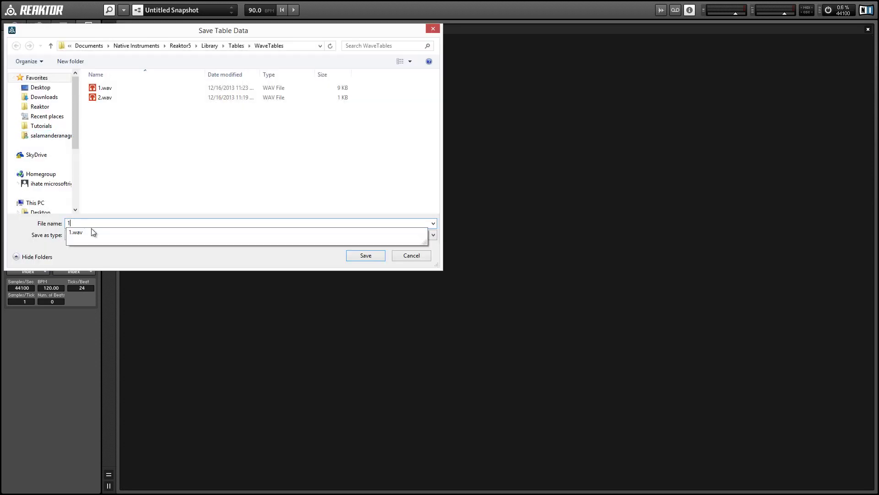
left_click(330, 236)
left_click(366, 257)
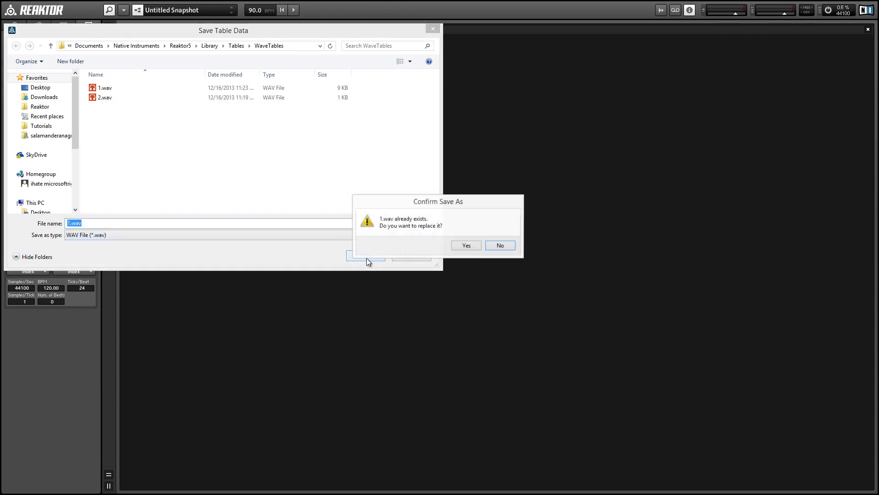
left_click(472, 245)
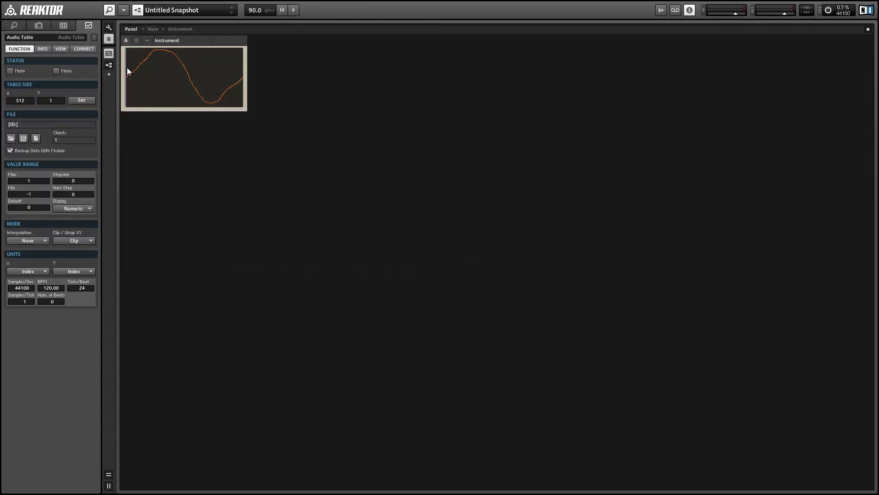
Step: Redraw the table as a rough square wave and save it as 2.wav, replacing the existing file
mouse_move(141, 70)
left_mouse_down()
mouse_move(144, 52)
mouse_move(167, 52)
left_mouse_up()
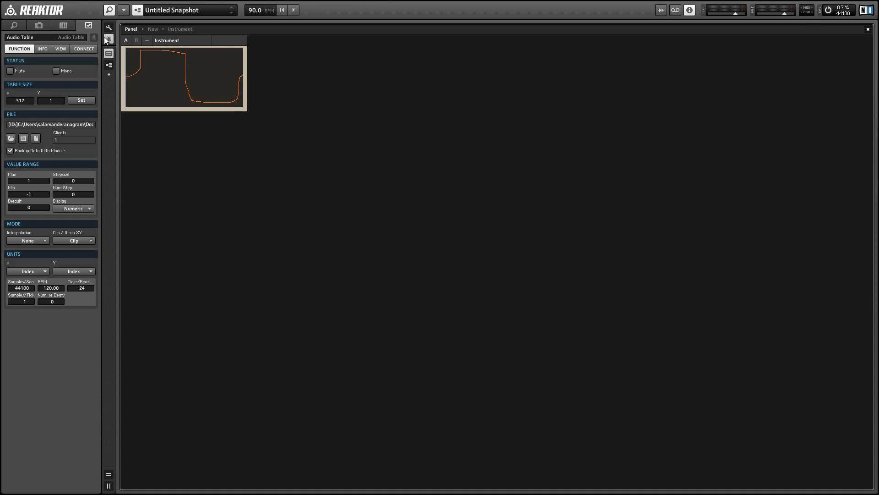
left_click(23, 139)
type("2")
key("Return")
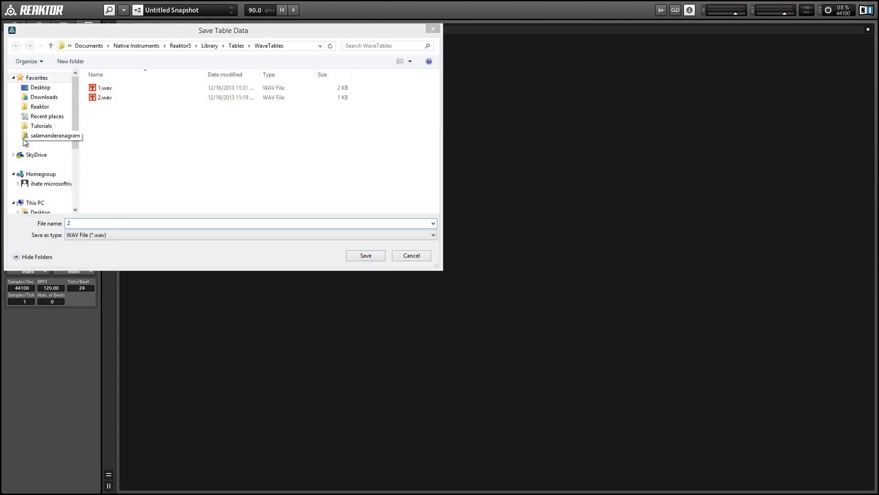
key("Left")
key("Return")
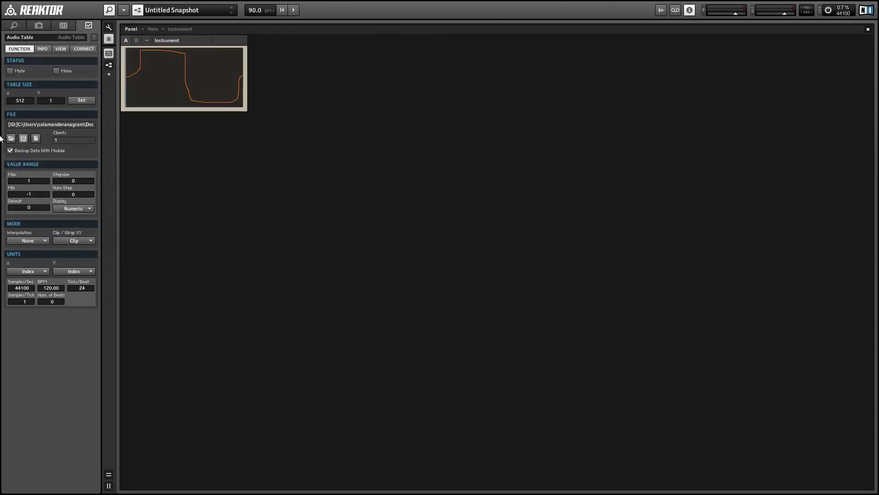
Step: Redraw the table as a falling sawtooth-like wave and save it as 3.wav
left_click(125, 77)
left_click_drag(130, 75, 131, 64)
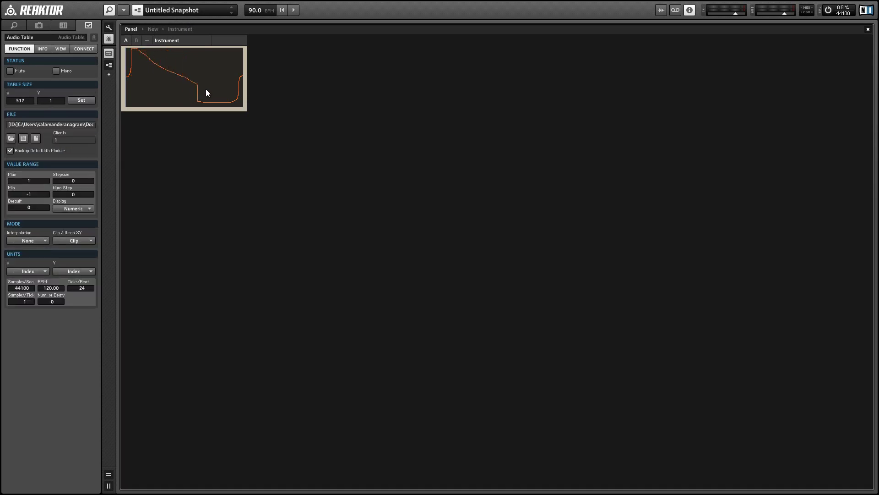
left_click_drag(237, 106, 243, 106)
left_click_drag(239, 94, 234, 105)
left_click(24, 137)
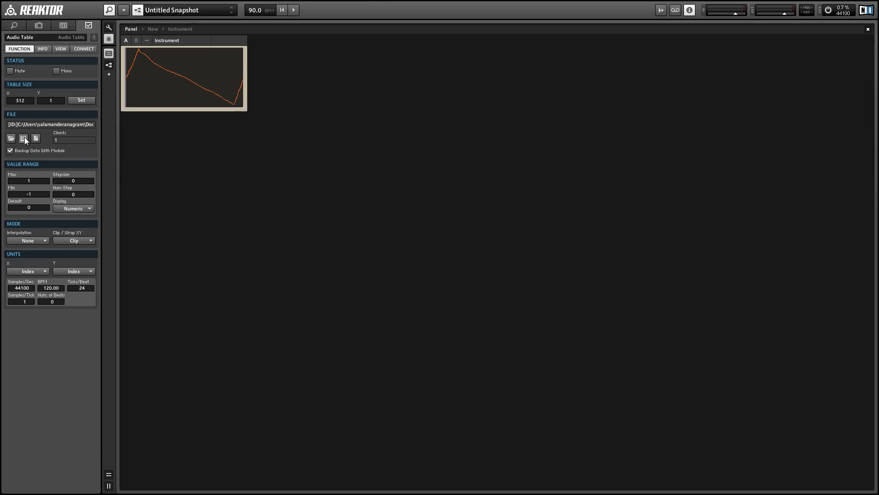
type("3")
key("Return")
Step: Insert a Sampler Loop module into the instrument structure and arrange it above the Audio Table
key("F6")
left_click_drag(251, 175, 221, 183)
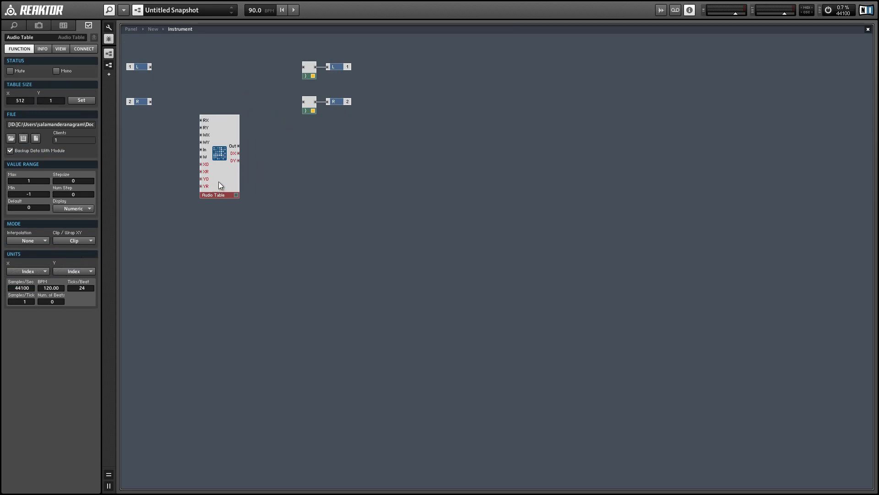
left_click(273, 133)
right_click(272, 136)
mouse_move(344, 141)
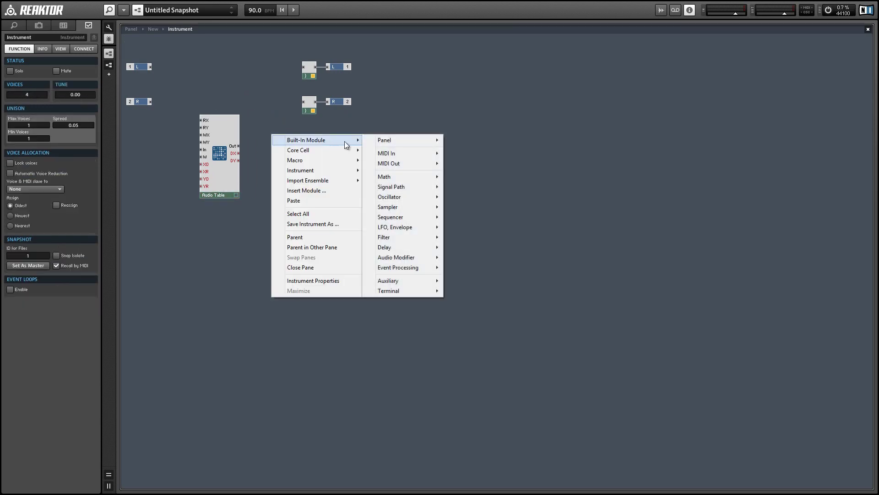
mouse_move(411, 208)
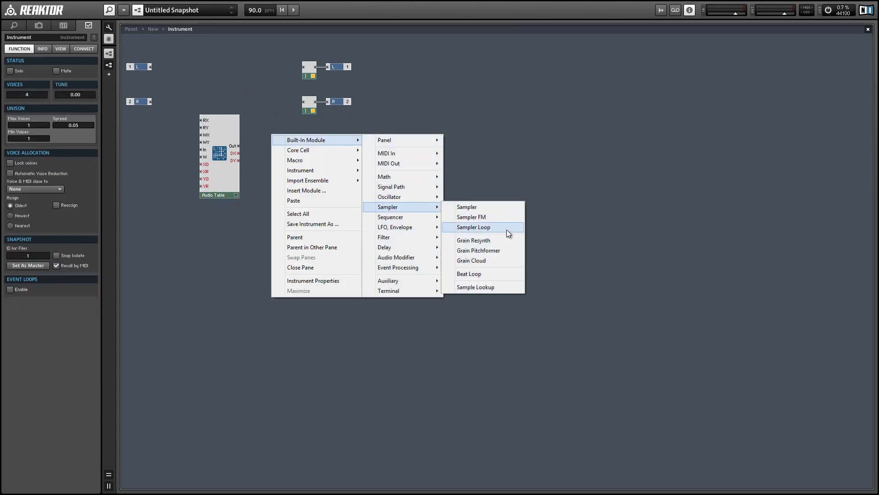
left_click(465, 227)
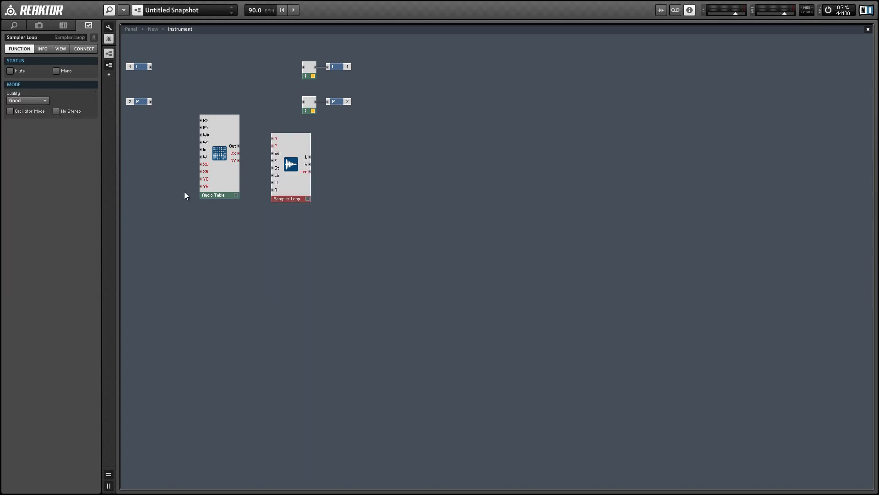
left_click_drag(233, 199, 250, 323)
left_click_drag(289, 190, 247, 148)
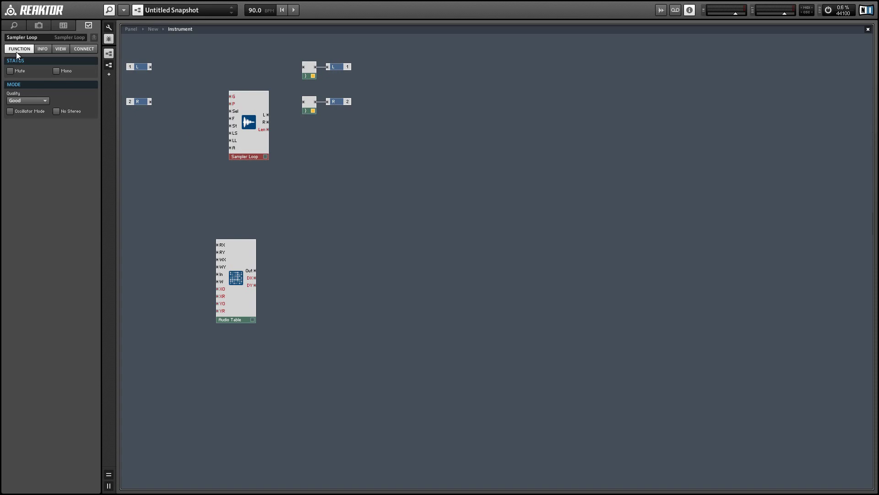
Step: Set the Sampler Loop's quality to Excellent, enable Oscillator Mode and No Stereo, and reposition the module
left_click(27, 100)
left_click(20, 127)
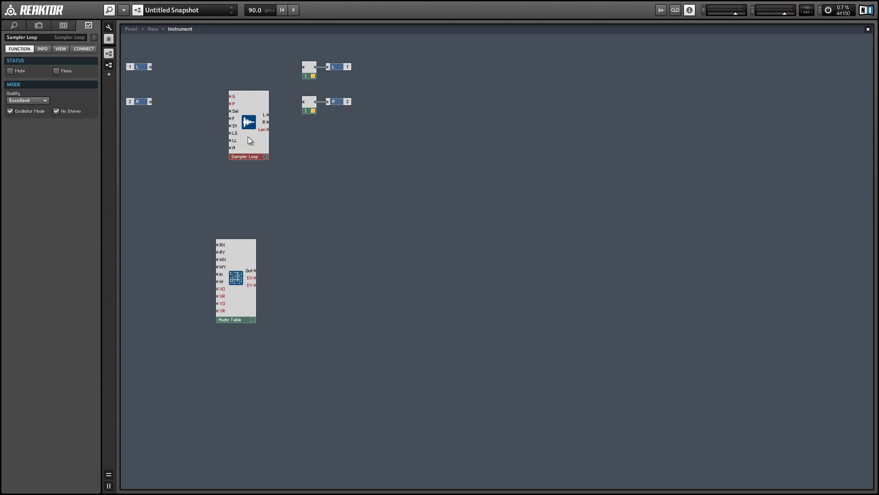
left_click_drag(248, 137, 279, 177)
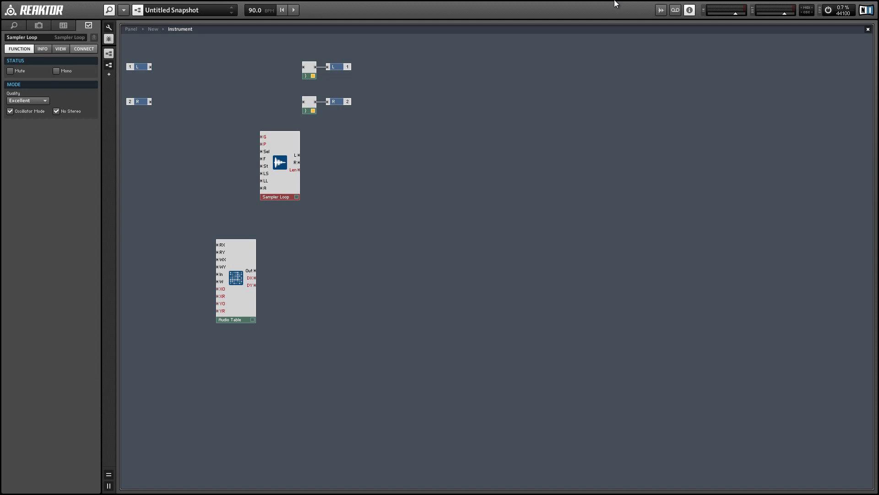
Step: Show the Sampler Loop's sample map and add 1.wav, 2.wav and 3.wav to it in that order
left_click(662, 10)
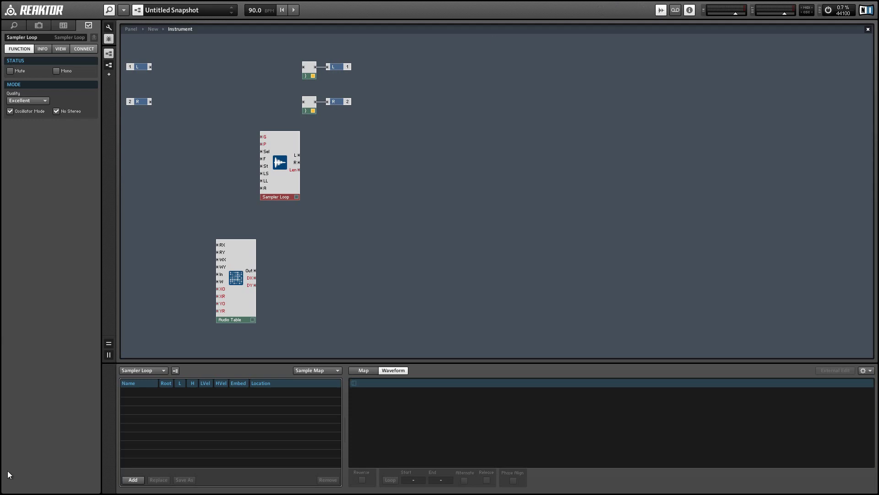
left_click(133, 479)
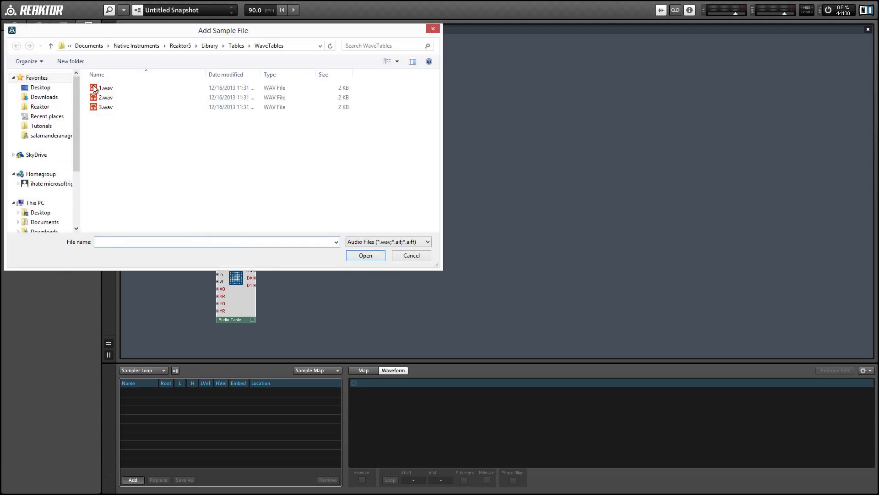
double_click(94, 88)
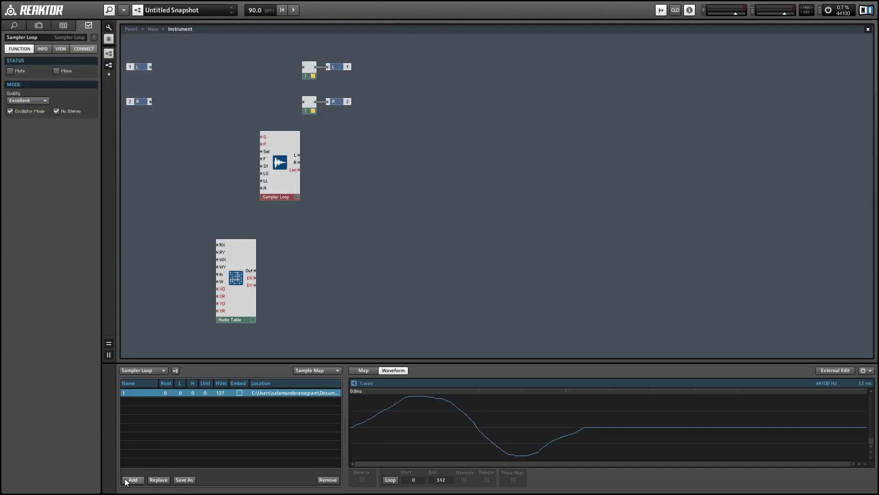
left_click(126, 481)
left_click(120, 98)
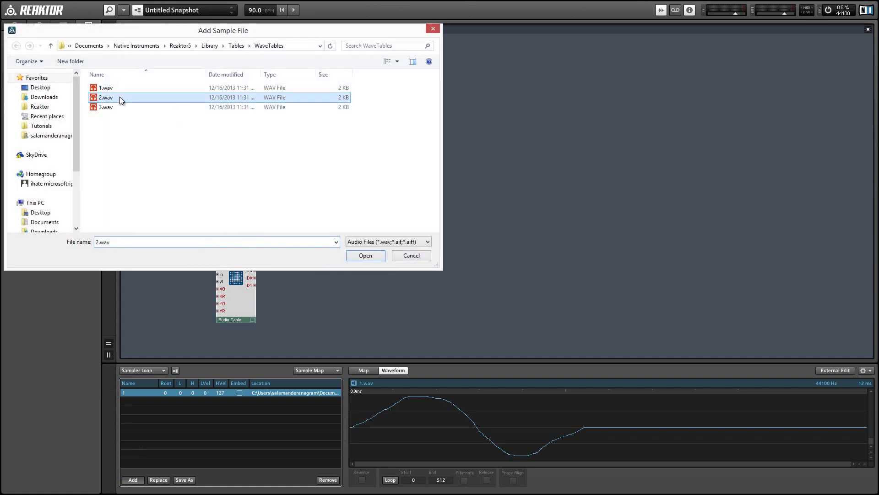
double_click(120, 97)
left_click(133, 480)
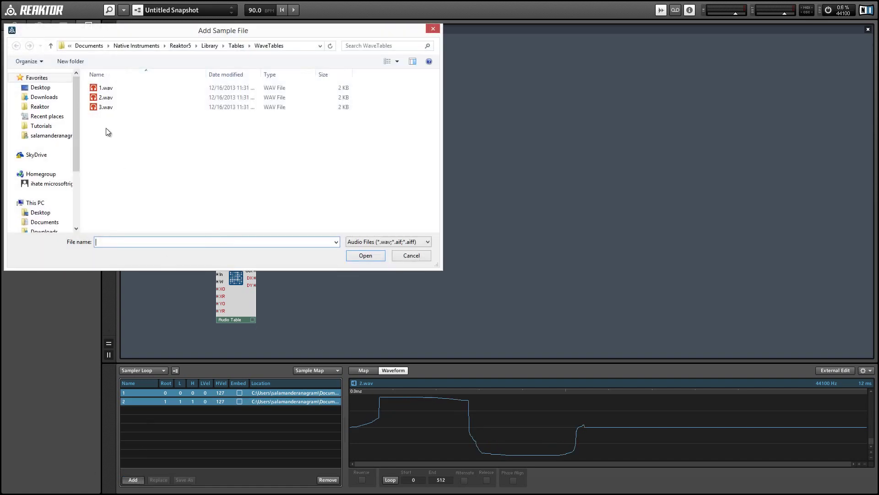
double_click(105, 106)
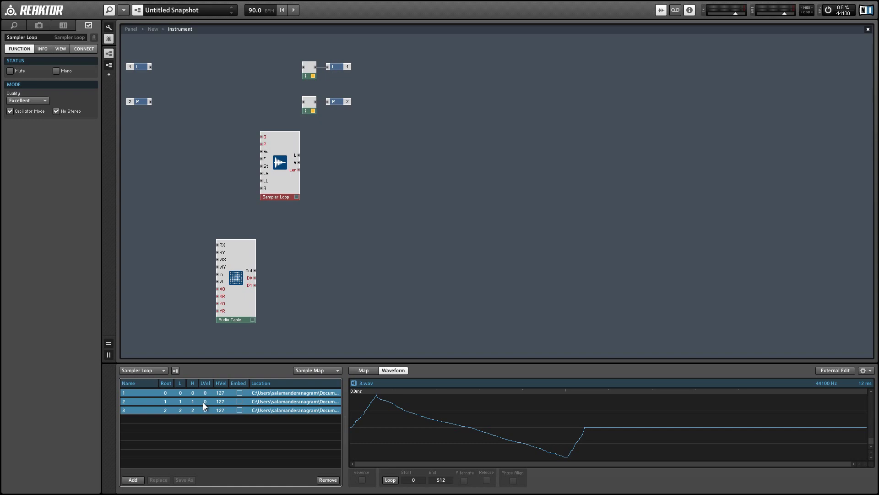
Step: Enable looping and embedding for the three selected samples in the Sampler Loop's sample map
left_click(388, 480)
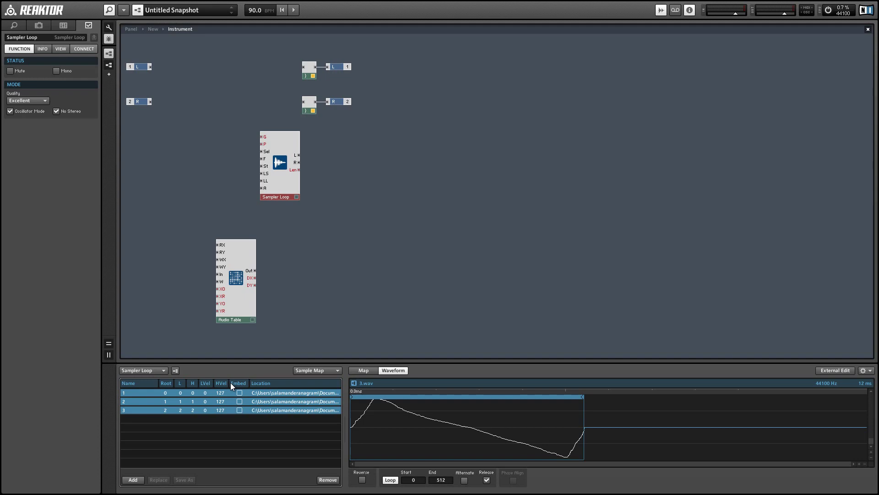
left_click(240, 393)
scroll(405, 435, "up", 4)
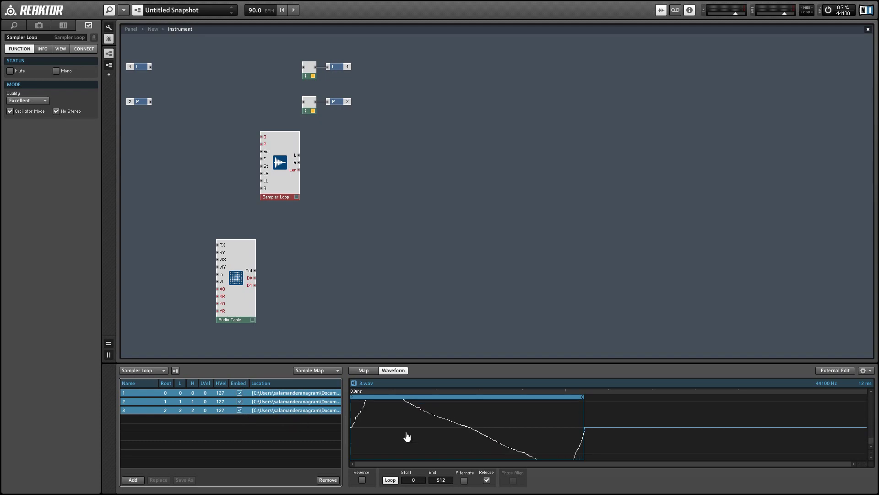
scroll(407, 437, "down", 3)
Step: Reposition the Sampler Loop module, create a control for its Sel input and rename that control Waveform
mouse_move(241, 316)
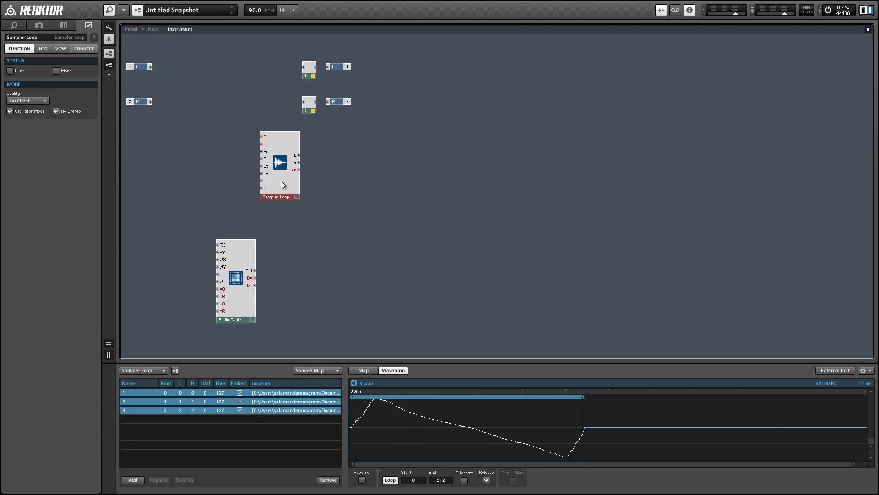
left_click_drag(281, 181, 312, 185)
left_click(285, 163)
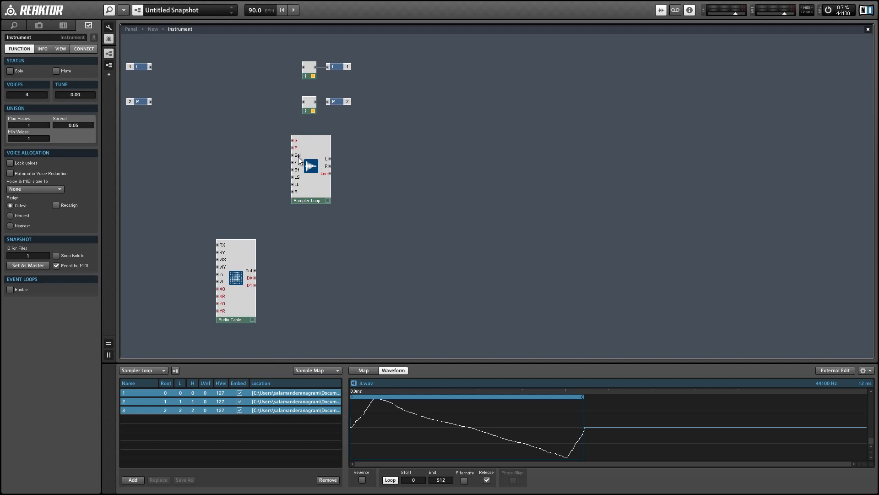
right_click(298, 159)
left_click(309, 163)
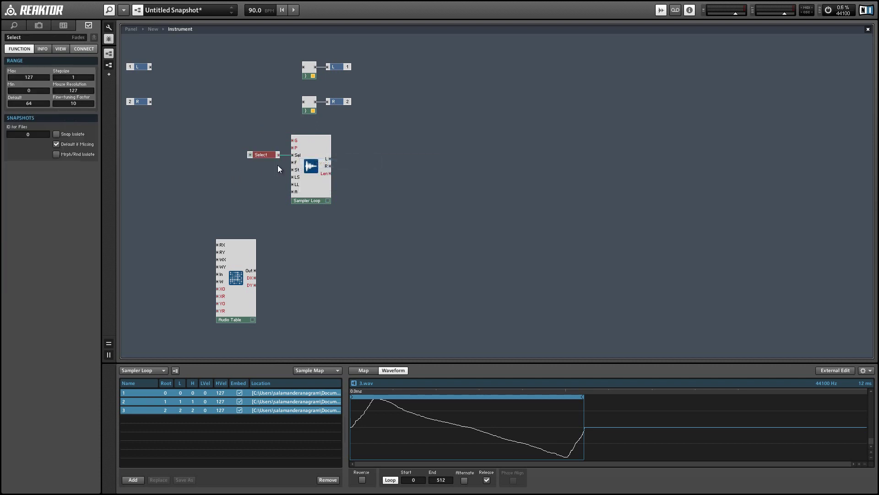
double_click(14, 37)
type("Wavefor")
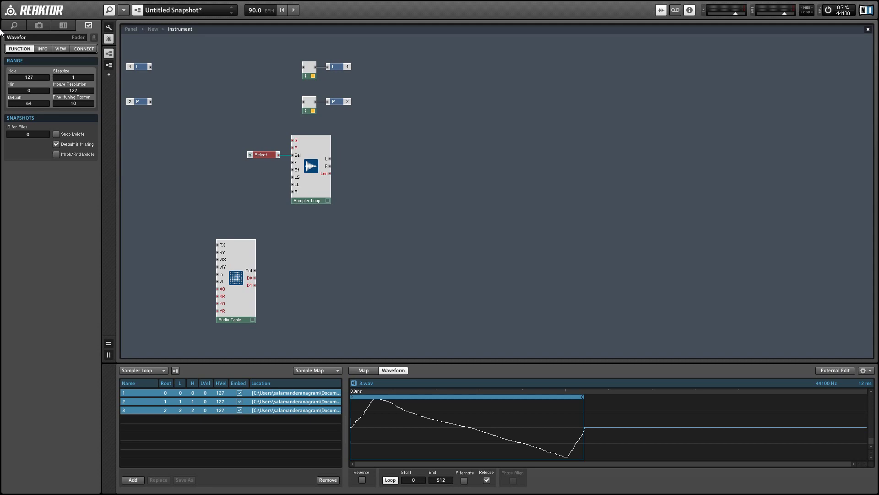
type("m")
key("Return")
Step: Insert a Note Pitch and a Gate MIDI input module beside the Sampler Loop
right_click(193, 114)
mouse_move(242, 119)
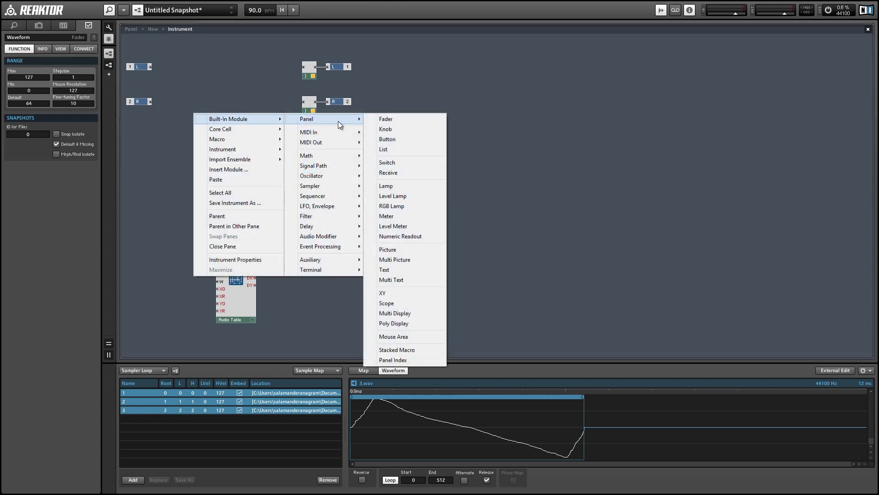
mouse_move(323, 130)
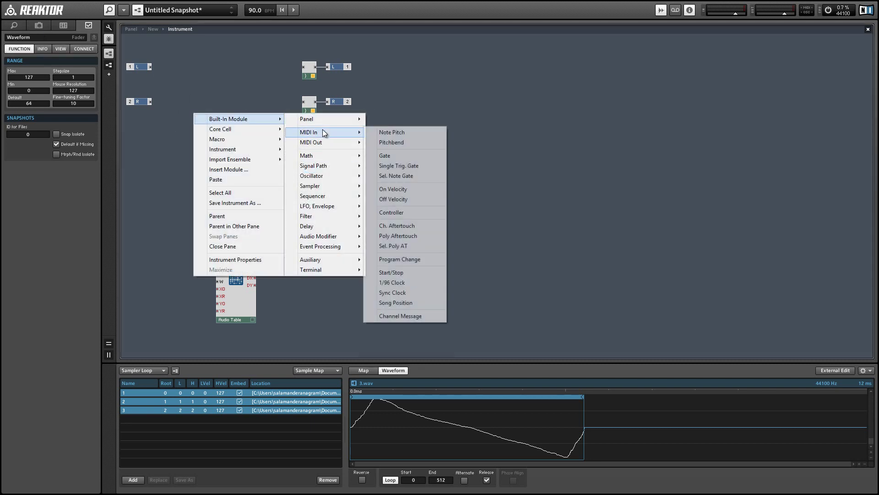
left_click(391, 132)
right_click(155, 146)
mouse_move(177, 152)
mouse_move(315, 169)
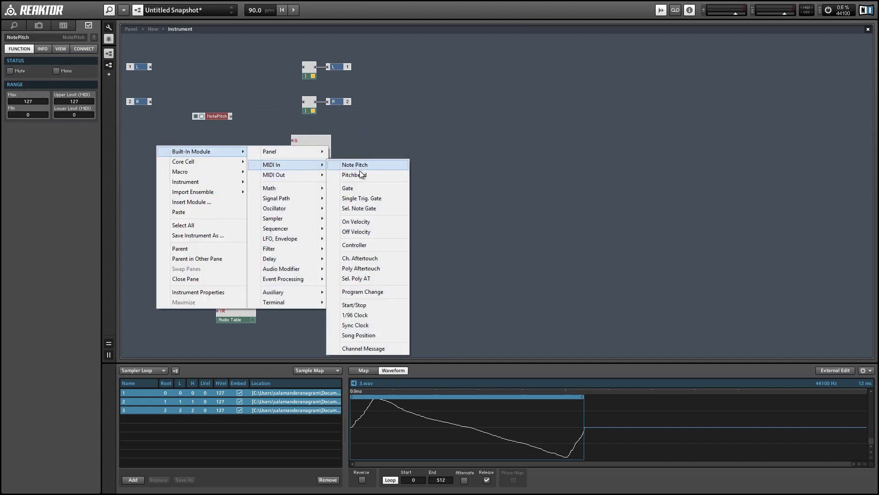
left_click(359, 174)
Step: Connect Gate to the Sampler Loop's G input and NotePitch to its P input, and tidy the two modules' placement
left_click_drag(194, 146, 293, 140)
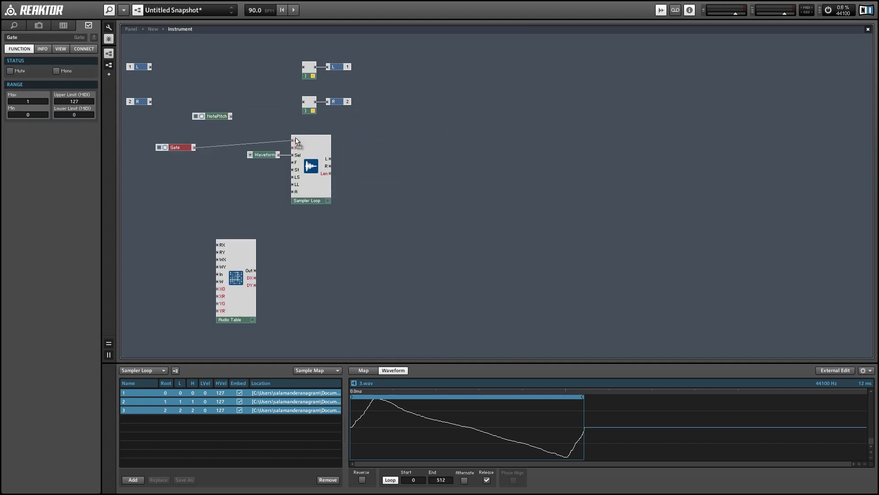
left_click_drag(213, 116, 293, 147)
left_click_drag(186, 150, 204, 139)
left_click(217, 178)
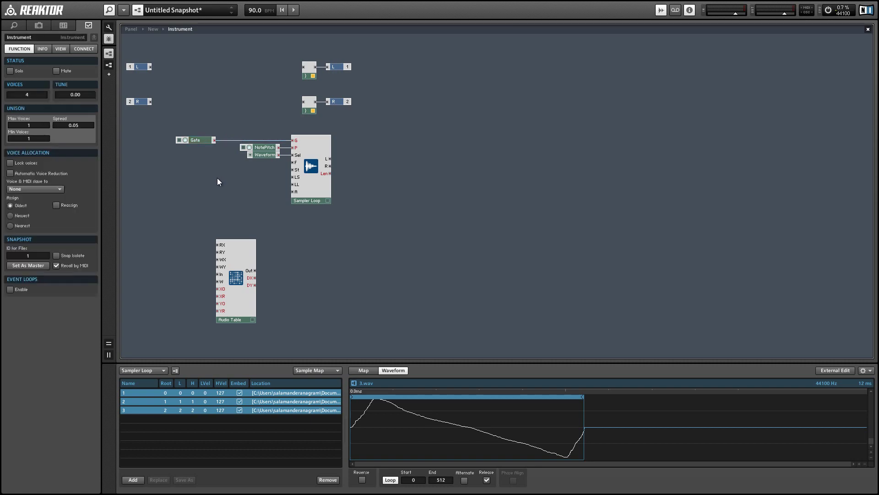
Step: Insert an AR envelope, connect its output to the Sampler Loop's A input and feed its G input from Gate
right_click(217, 178)
mouse_move(225, 185)
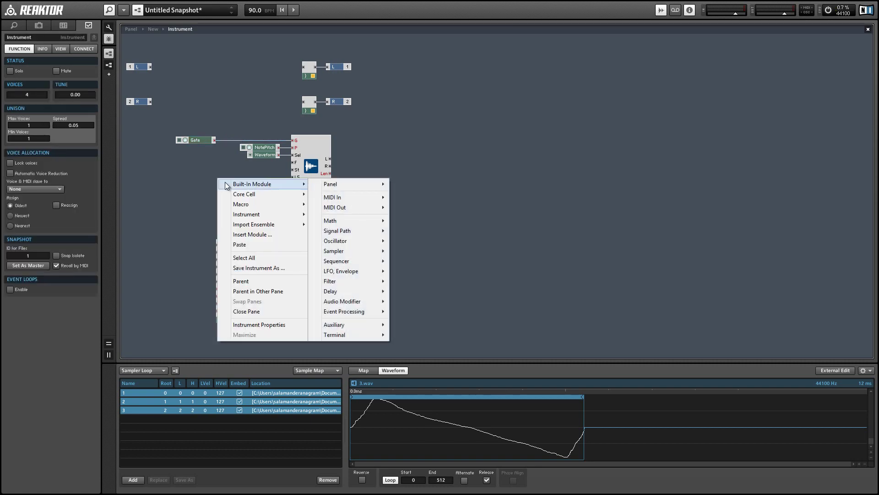
mouse_move(361, 276)
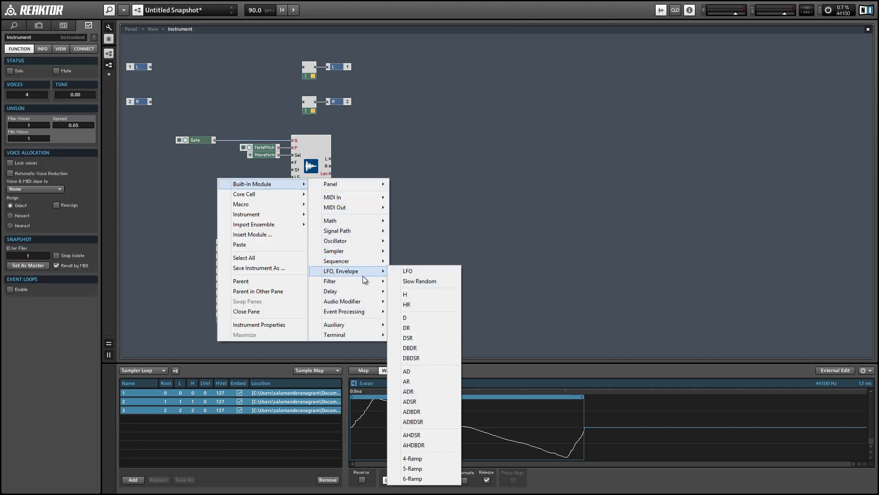
left_click(423, 382)
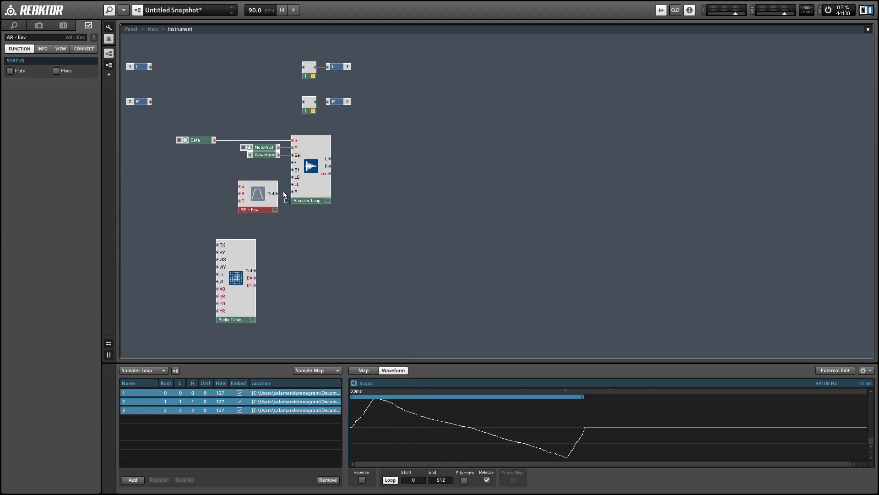
left_click_drag(284, 194, 292, 194)
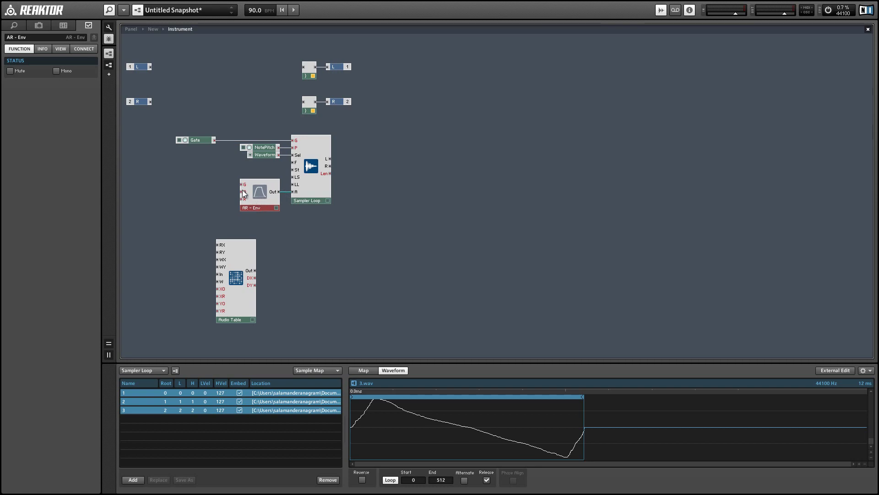
left_click_drag(242, 184, 215, 140)
Step: Connect the Sampler Loop's L output to both voice combiners, and arrange the outputs beside the Sampler Loop and the Audio Table above it
left_click_drag(233, 290, 492, 268)
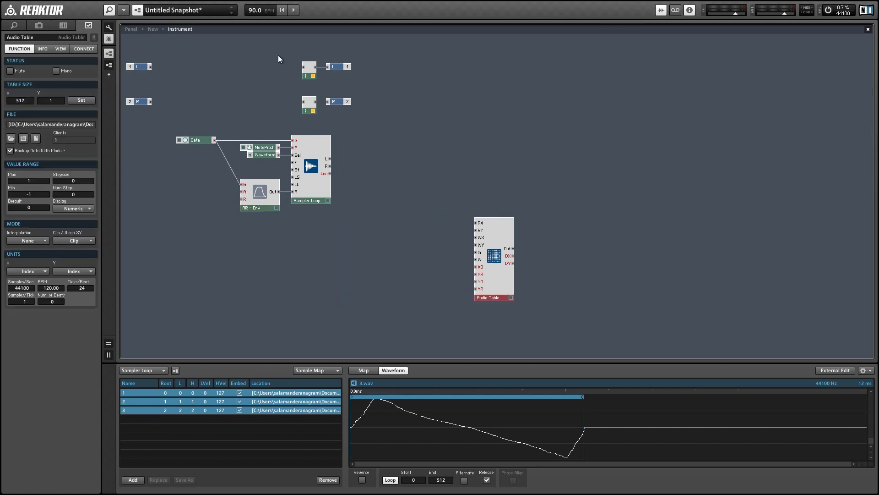
left_click_drag(278, 58, 464, 117)
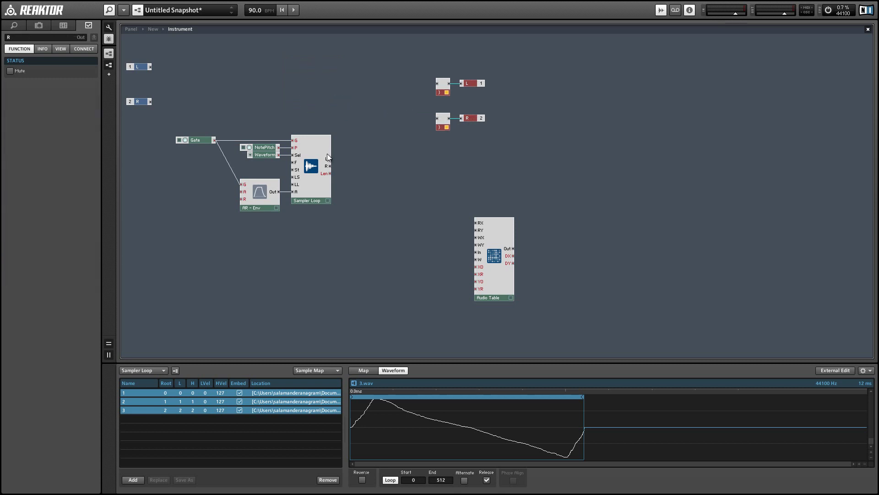
left_click_drag(327, 154, 437, 83)
left_click_drag(328, 170, 437, 118)
left_click_drag(427, 60, 355, 165)
left_click_drag(475, 263, 319, 134)
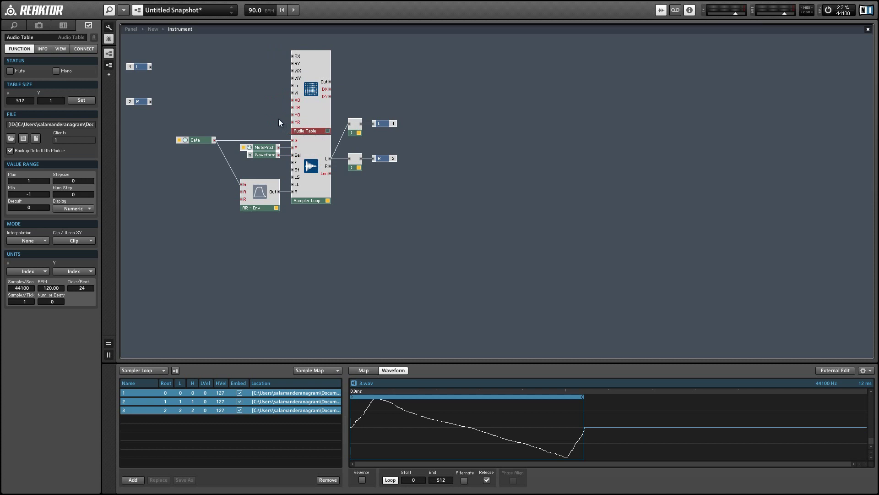
left_click(313, 262)
Step: Insert an XY panel module and place it in the empty space beyond the output modules
right_click(412, 169)
mouse_move(447, 175)
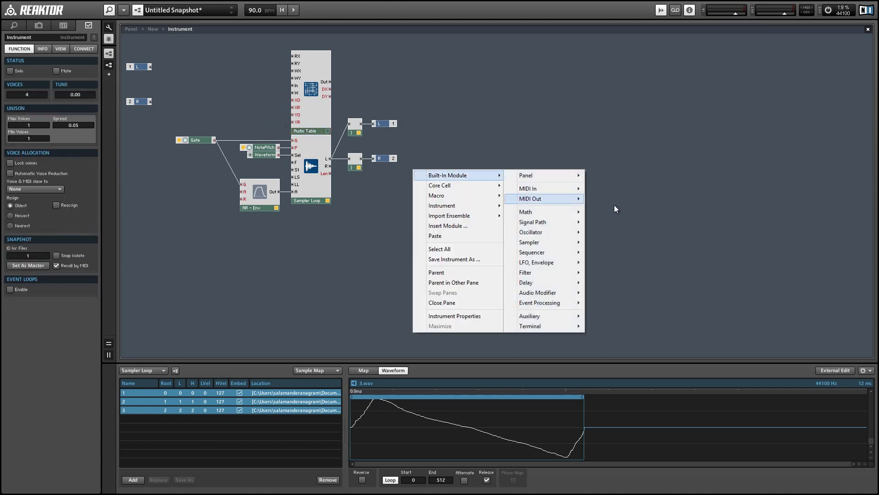
mouse_move(555, 173)
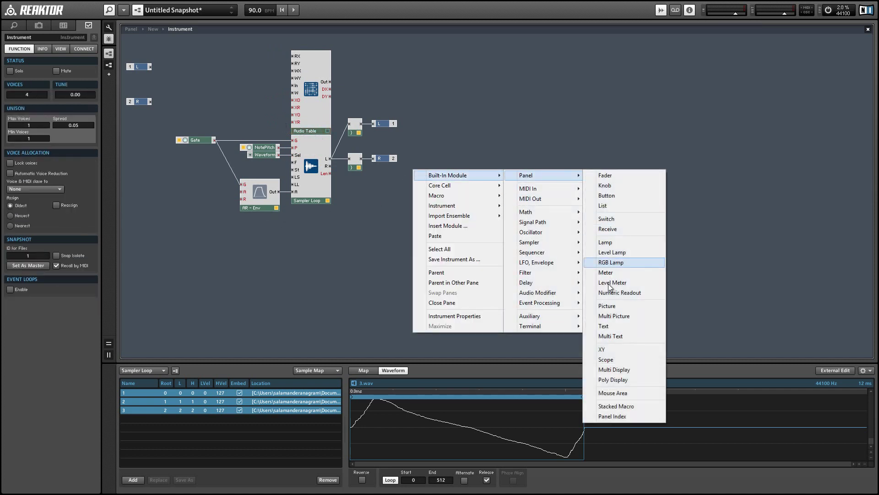
left_click(615, 349)
left_click_drag(434, 198, 513, 227)
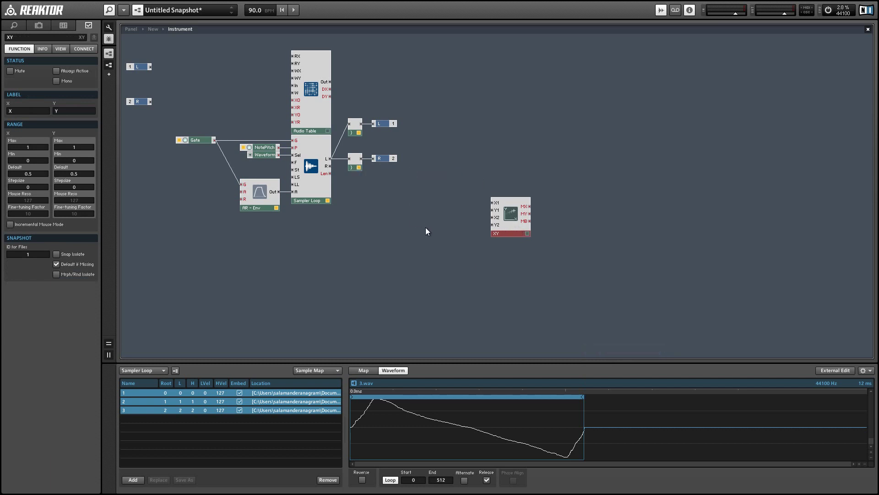
Step: Insert a Ramp oscillator and place it between the Sampler Loop and the XY module
right_click(370, 231)
mouse_move(453, 235)
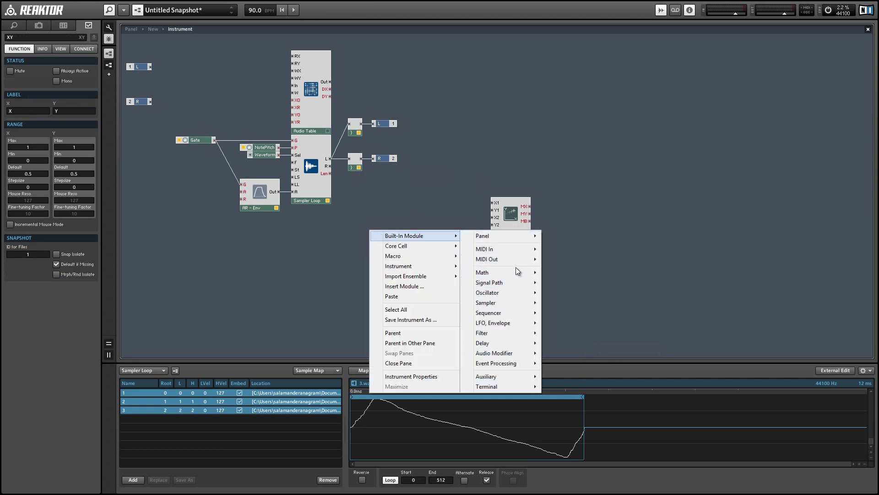
mouse_move(513, 291)
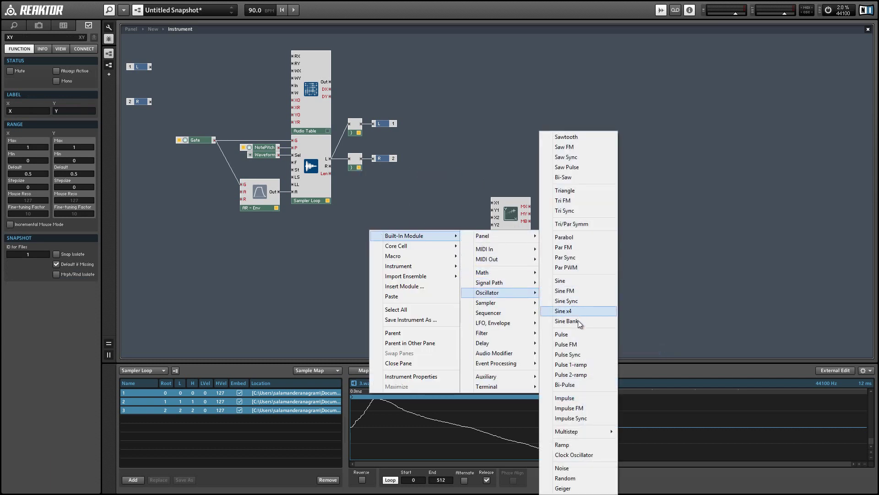
left_click(573, 444)
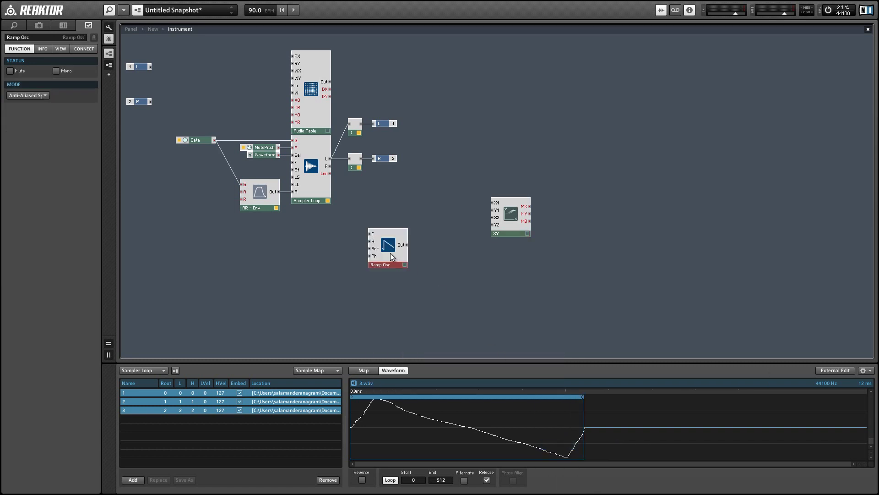
left_click_drag(387, 248, 422, 223)
Step: Insert an Expon. (F) module and wire NotePitch through it to the Ramp Osc's F input
left_click(256, 147)
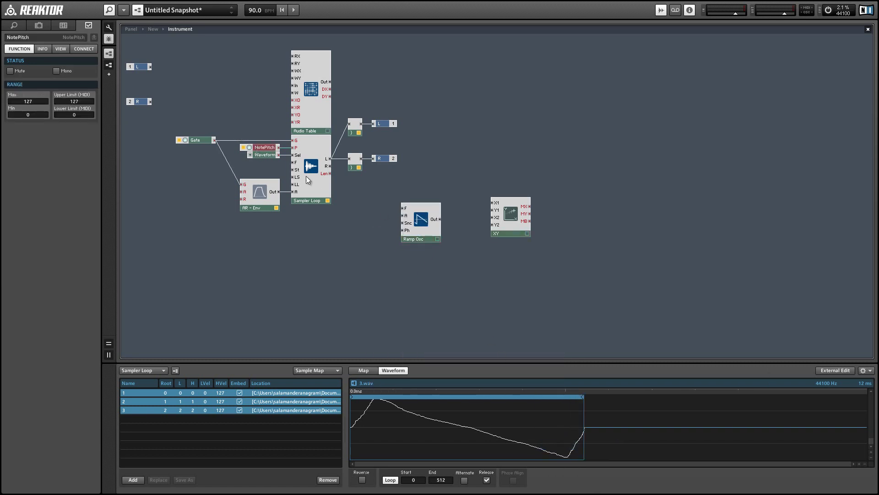
right_click(361, 213)
mouse_move(369, 215)
mouse_move(489, 252)
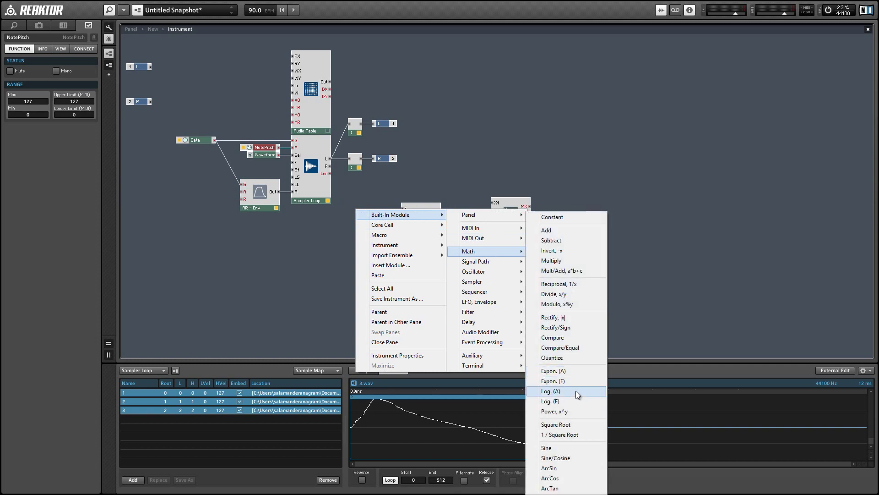
left_click(561, 381)
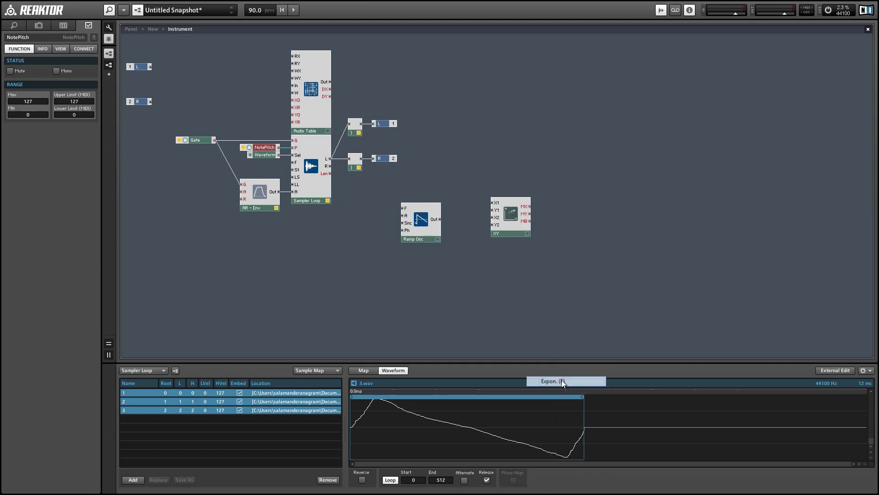
left_click_drag(279, 150, 443, 235)
Step: Create a constant of 1 at the Ramp Osc's A input and connect Gate to its Snc input
right_click(426, 222)
left_click(458, 234)
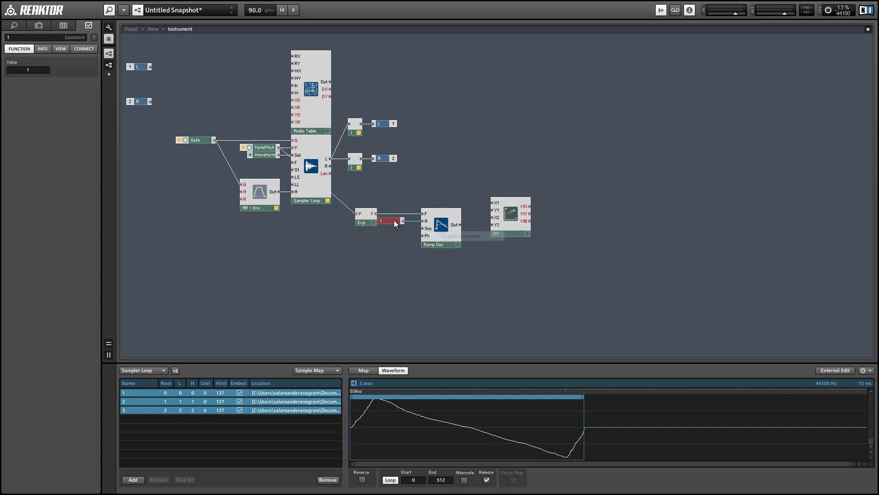
left_click_drag(394, 220, 401, 222)
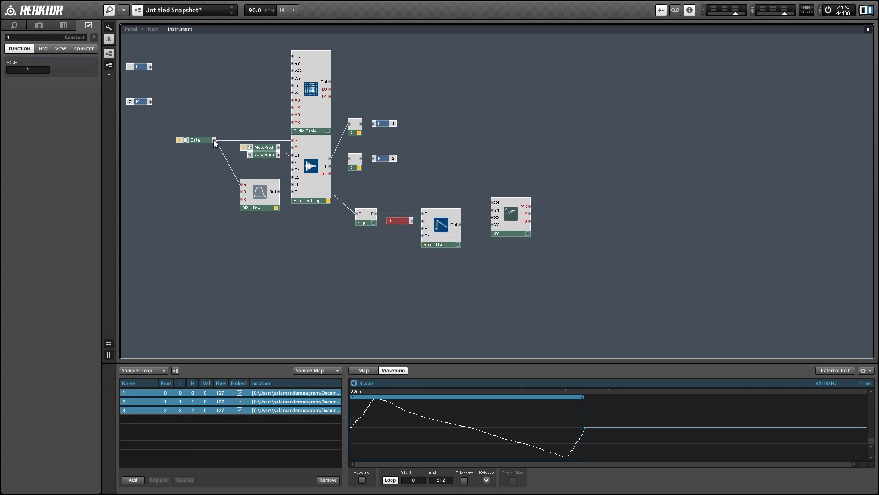
left_click_drag(216, 141, 425, 232)
Step: Rearrange the ramp and XY modules, then connect the Ramp Osc output to X1 and the Sampler Loop's L output to Y1
left_click_drag(349, 184, 500, 155)
left_click_drag(519, 211, 567, 164)
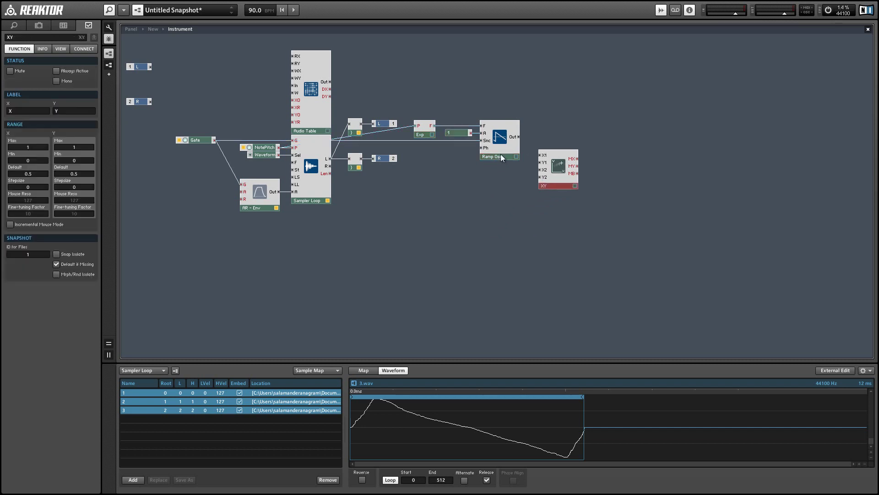
left_click_drag(518, 137, 540, 154)
mouse_move(332, 159)
left_click_drag(330, 159, 545, 171)
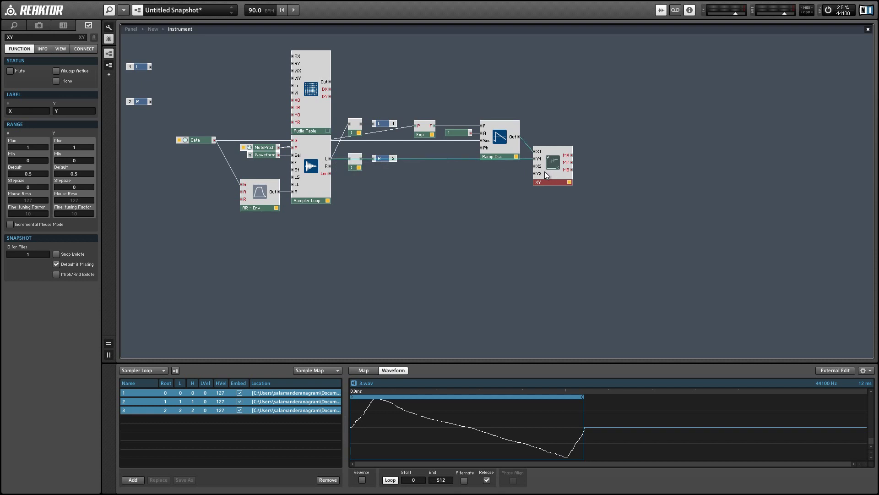
Step: Hide the XY module's label and value, and change its cursor type and object type for a line trace display
left_click(64, 49)
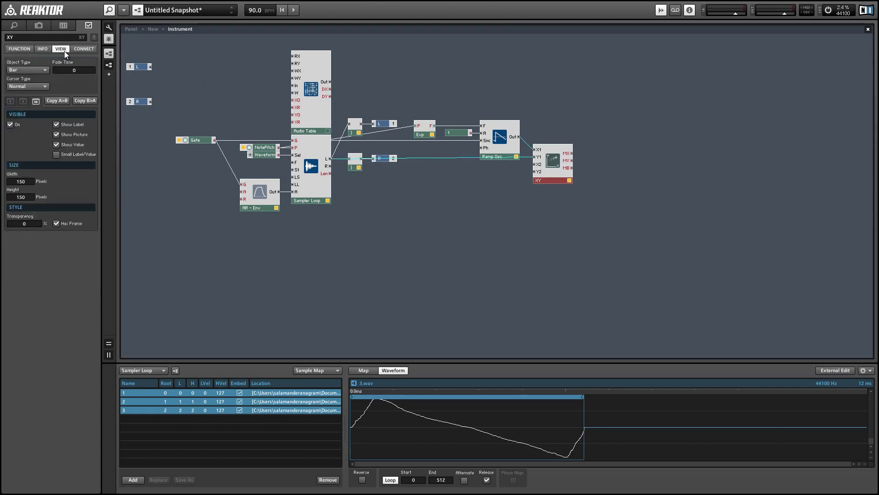
left_click(56, 125)
left_click(56, 145)
left_click(28, 87)
left_click(24, 95)
left_click(31, 69)
left_click(48, 146)
Step: Leave the instrument structure and show its panel
left_click(204, 248)
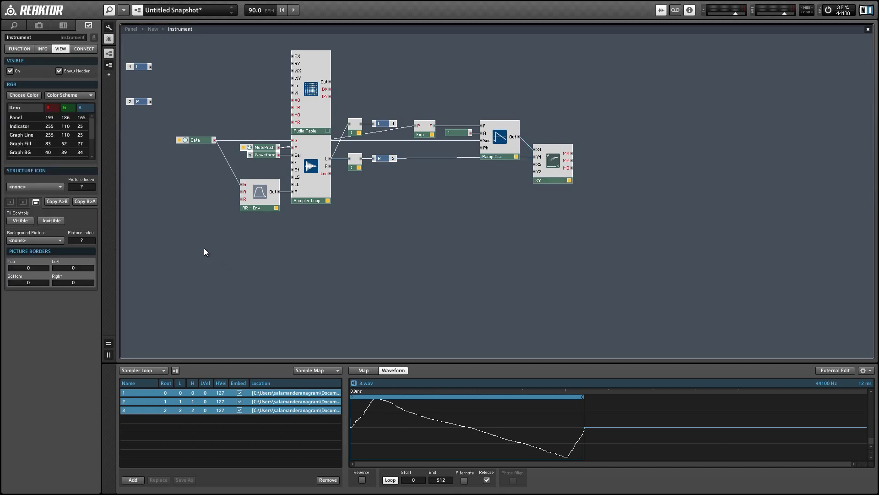
left_click(131, 30)
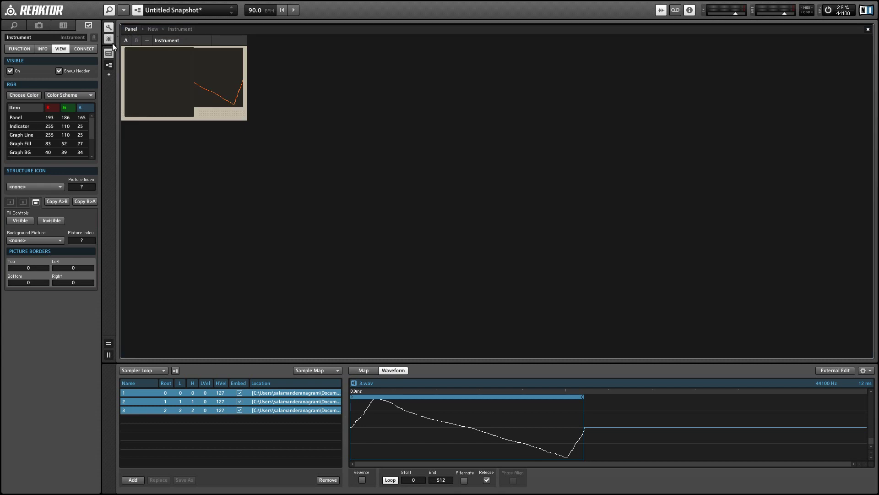
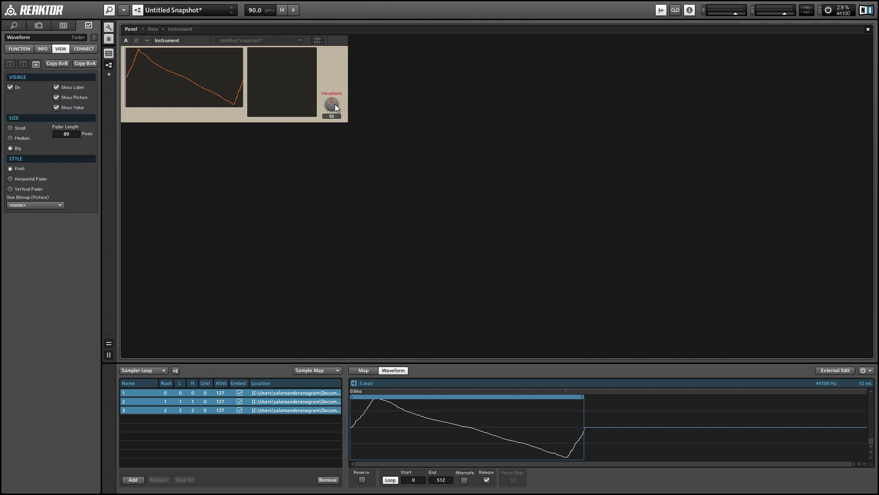
Step: Arrange the Sampler Loop display between the audio table and XY display, with the Waveform knob above it, and lock the panel
left_click_drag(179, 112, 180, 139)
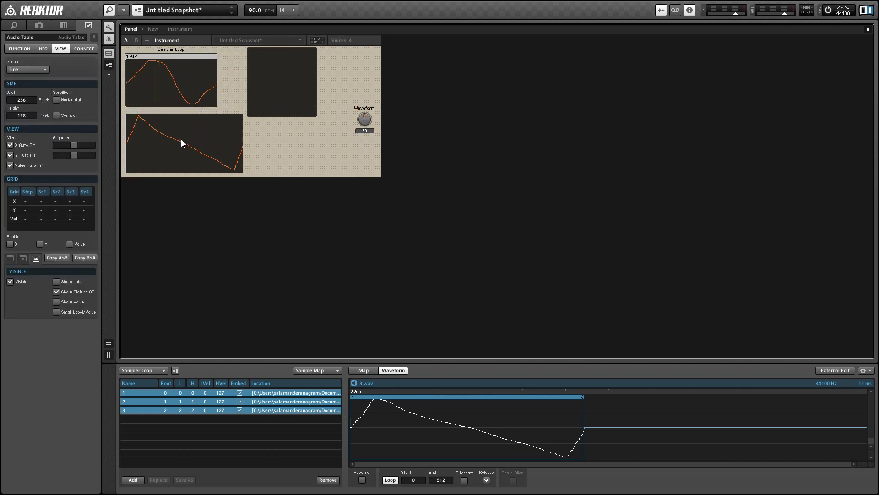
left_click_drag(177, 102, 297, 158)
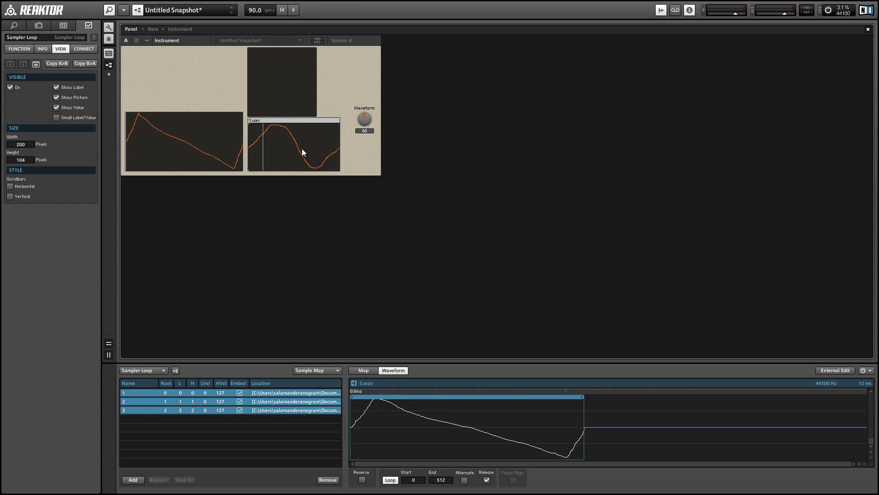
left_click_drag(366, 121, 328, 103)
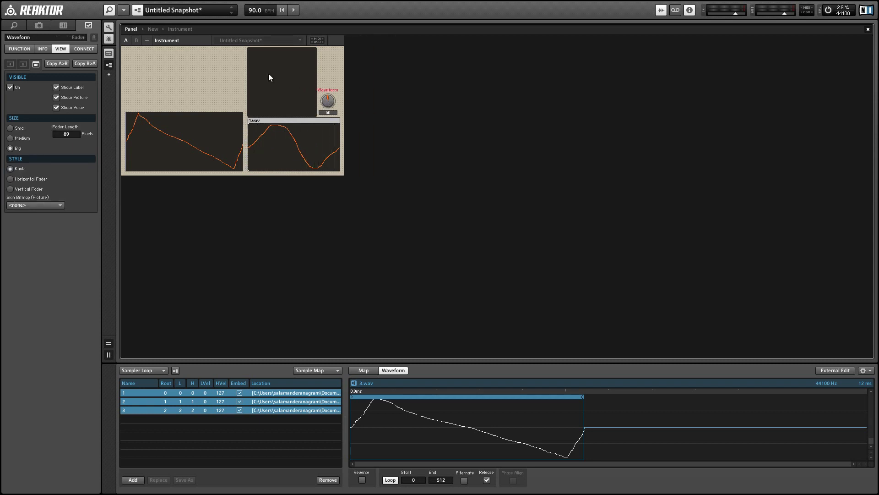
left_click_drag(269, 73, 366, 129)
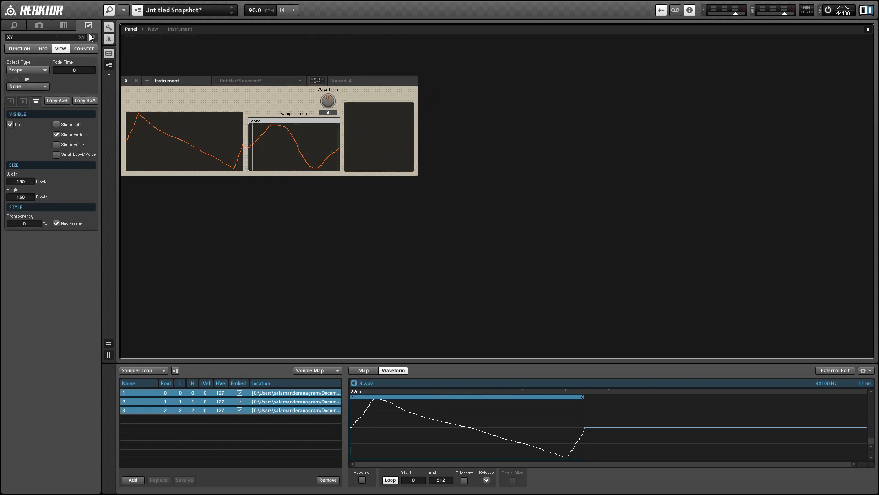
left_click(109, 27)
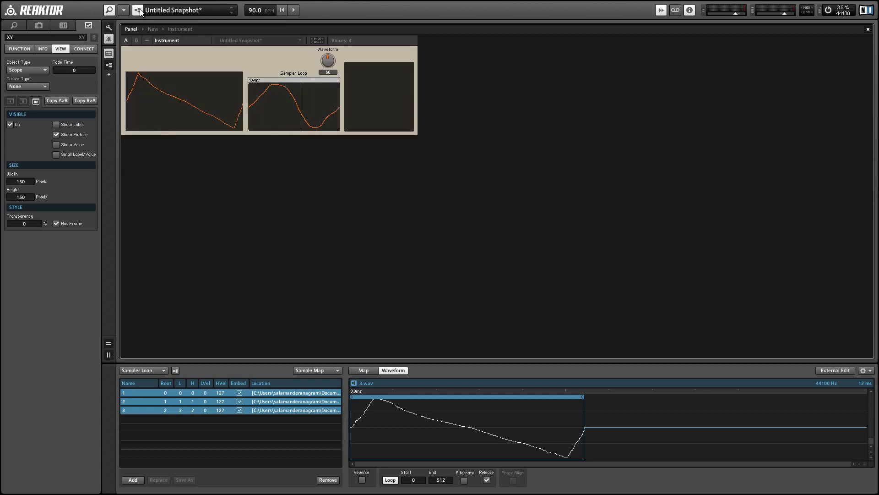
Step: Turn the Waveform knob to 0 and set the XY module's Y range minimum to -1
left_click_drag(328, 61, 339, 94)
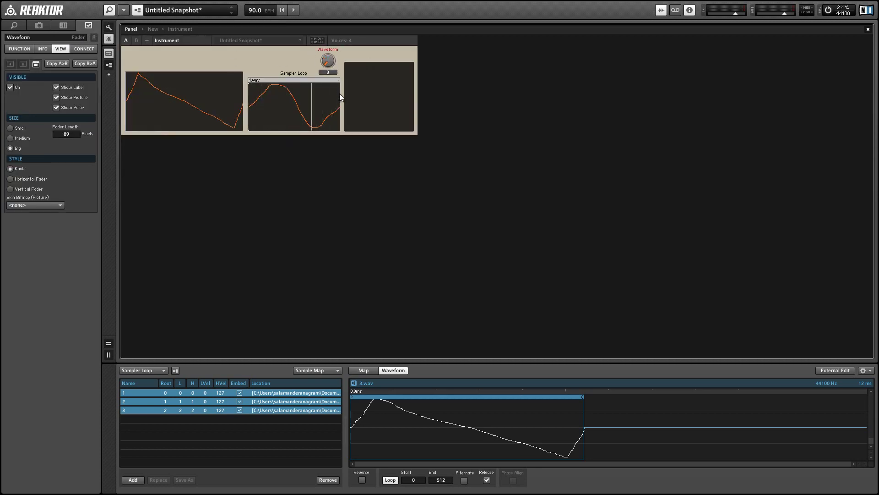
left_click(373, 94)
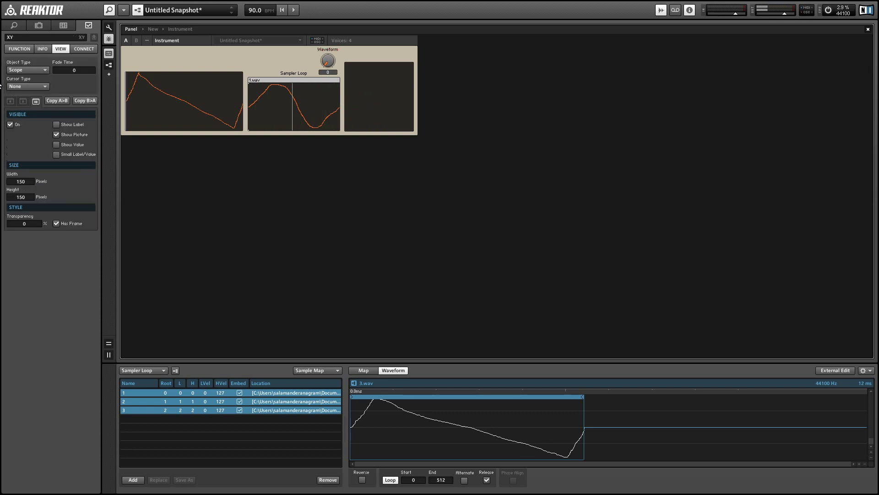
left_click(12, 49)
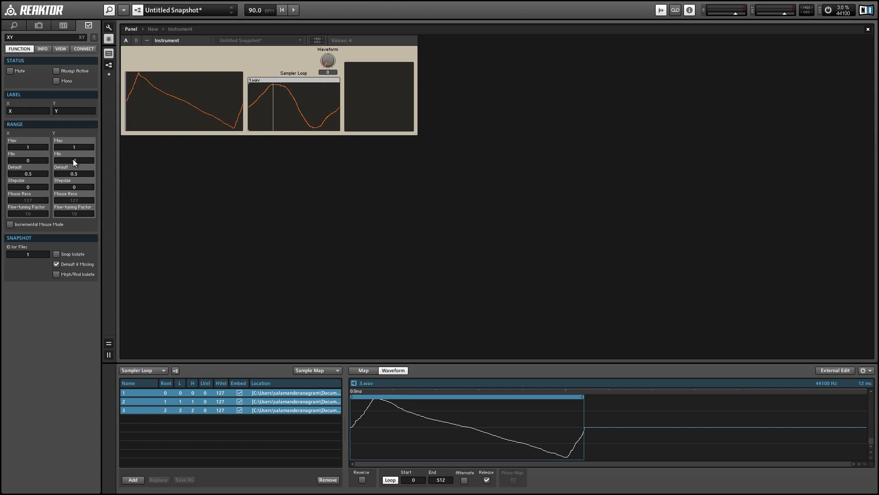
key("Return")
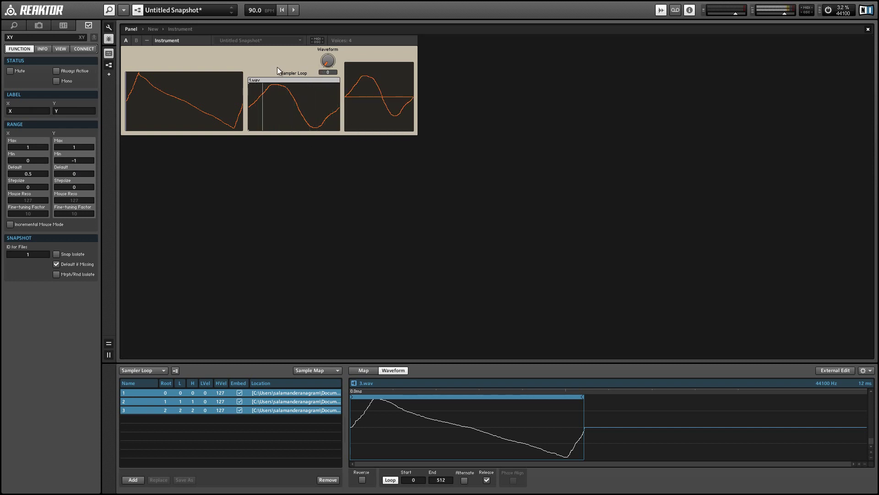
Step: Test the waveform selection by setting the Waveform knob to 2, back to 0, and finally to 1
left_click_drag(323, 73, 333, 59)
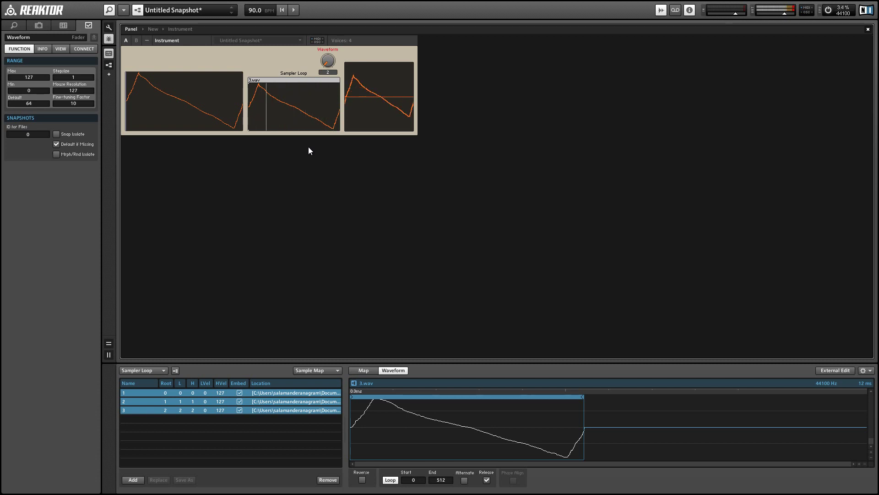
scroll(334, 63, "down", 2)
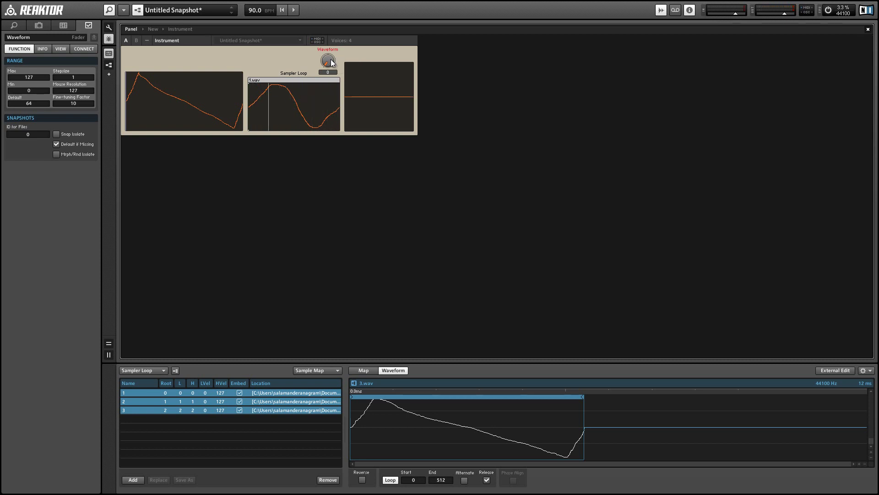
scroll(334, 62, "up", 1)
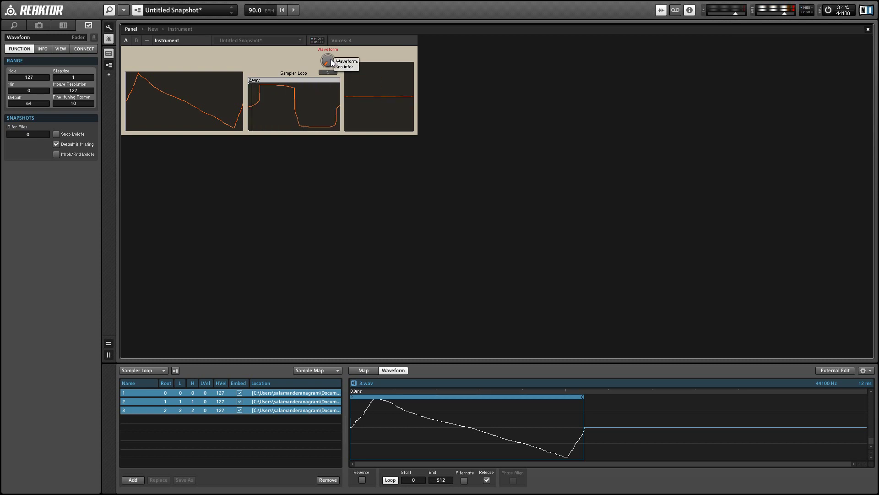